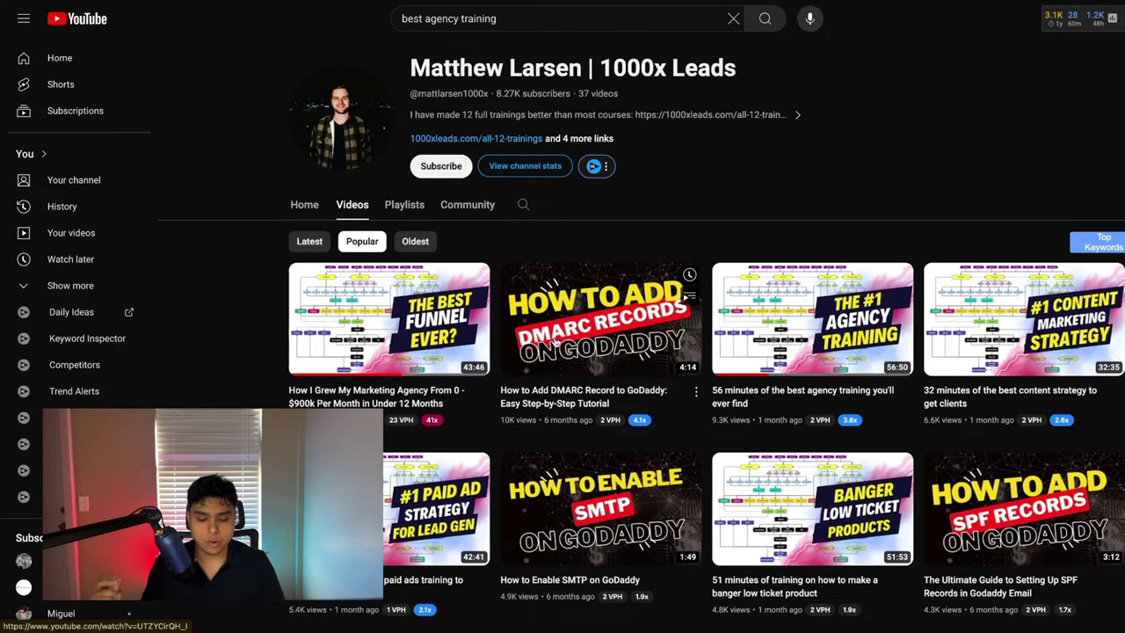
# Step: Review the most popular videos on the 1000x Leads YouTube channel and compare their thumbnails and view counts
pyautogui.scroll(-1, 559, 344)
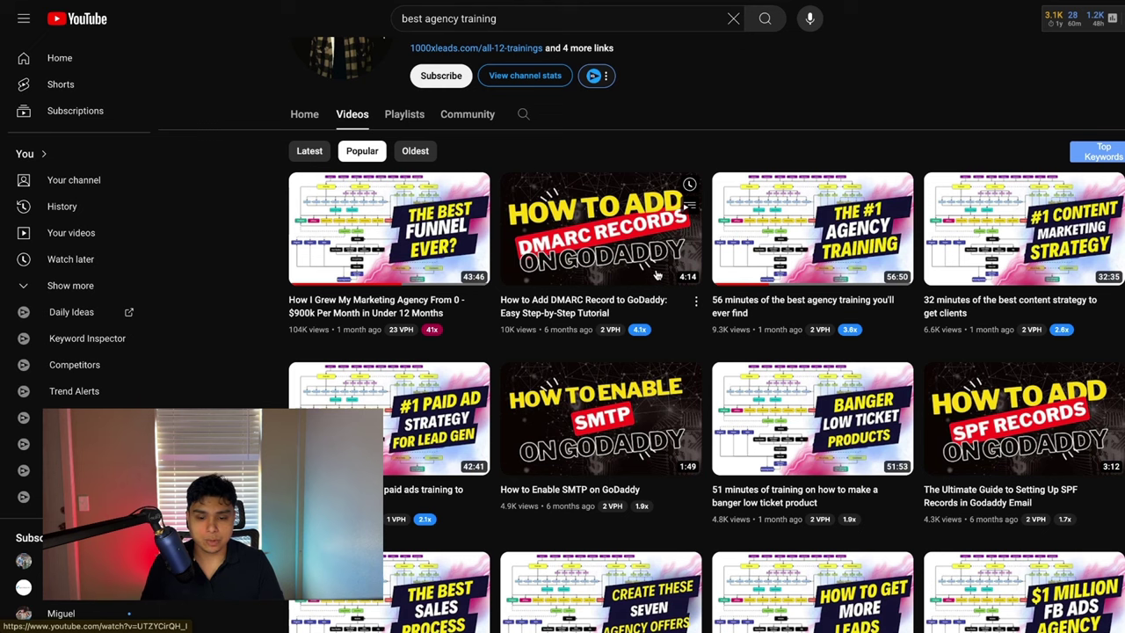
pyautogui.scroll(-3, 658, 275)
pyautogui.scroll(1, 653, 276)
pyautogui.scroll(3, 653, 276)
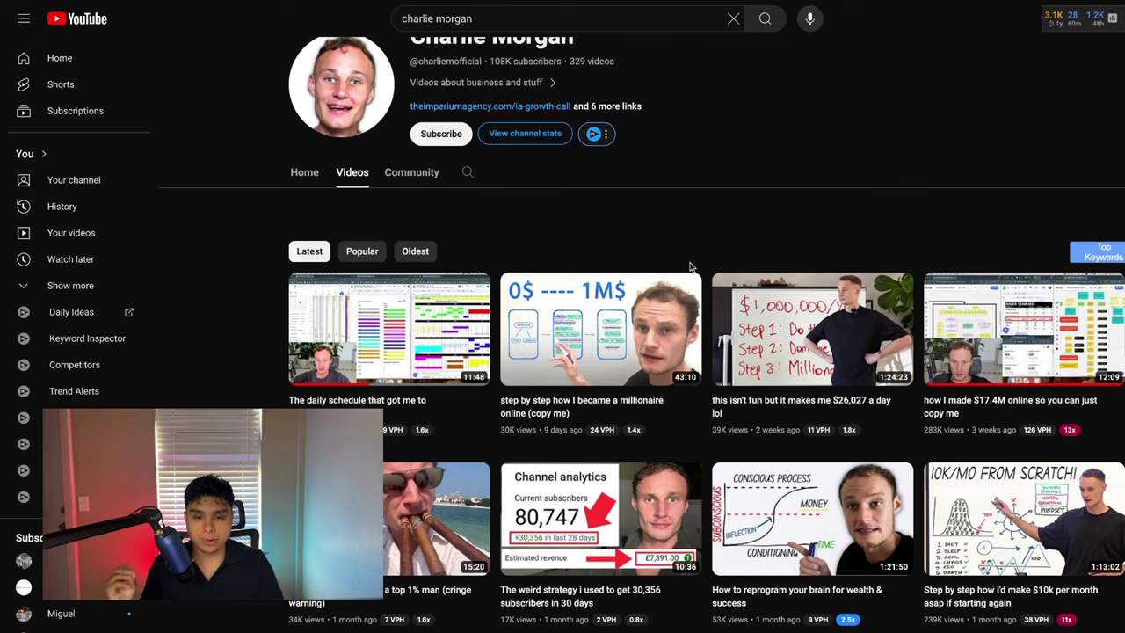
# Step: Browse the latest uploads of the channel featuring "how I made $17.4M online so you can just copy me"
pyautogui.scroll(-1, 691, 281)
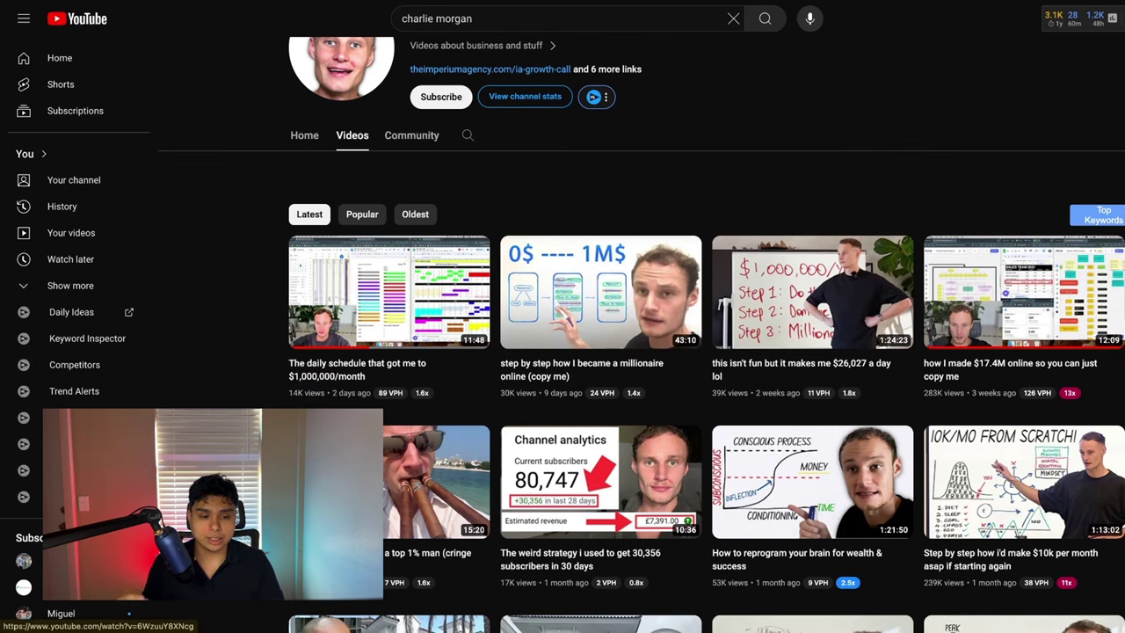
pyautogui.scroll(-4, 1065, 262)
pyautogui.scroll(-6, 789, 276)
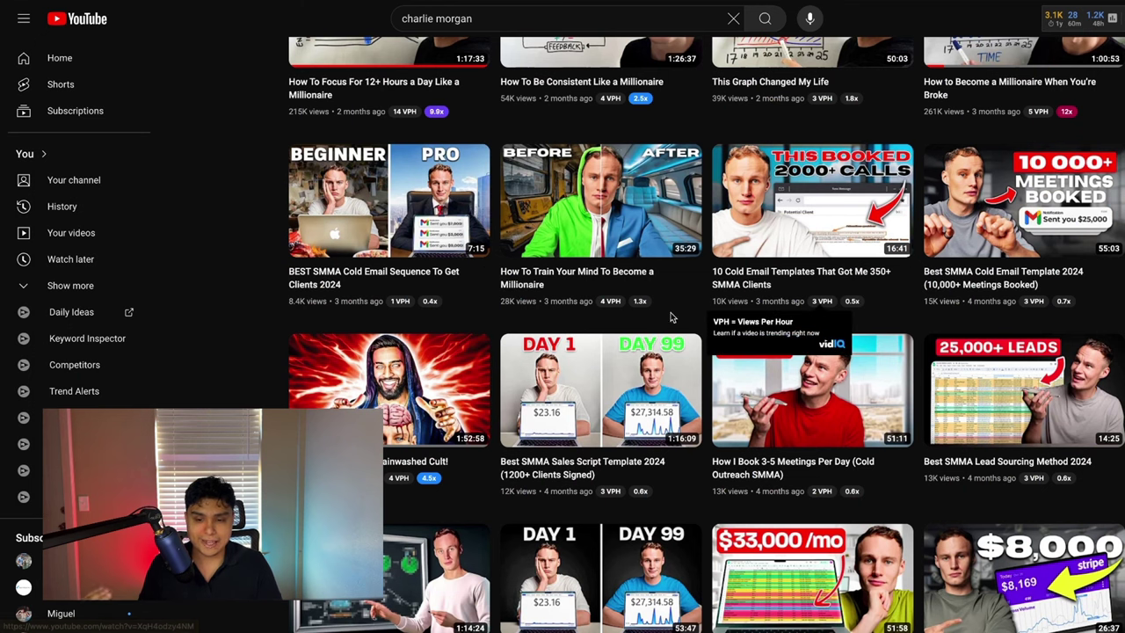
pyautogui.scroll(10, 647, 475)
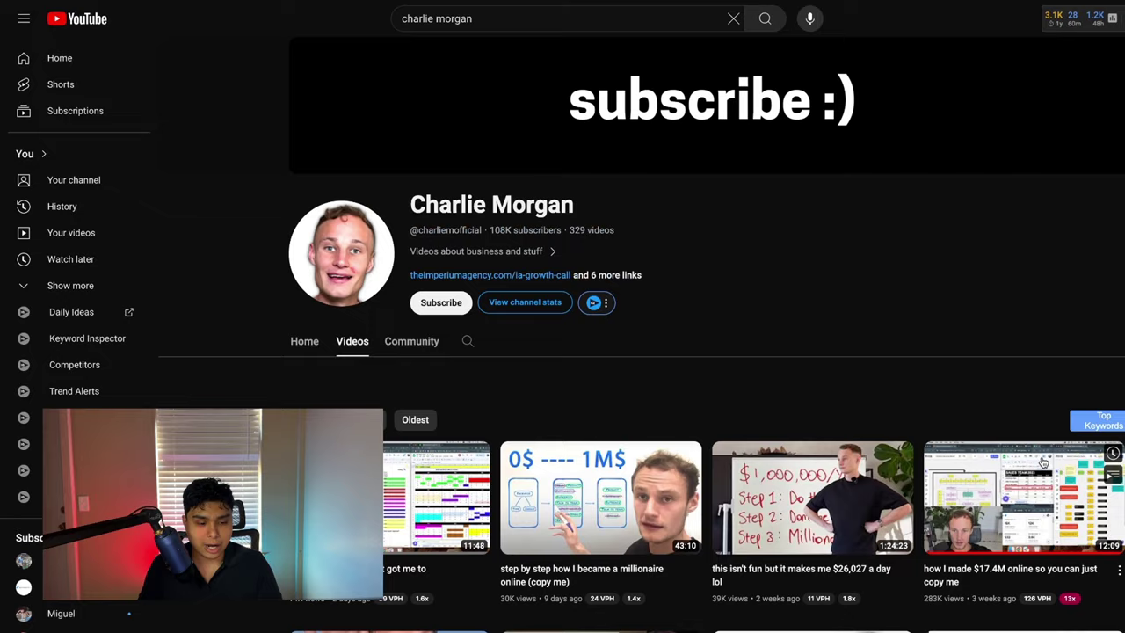
pyautogui.scroll(-1, 746, 445)
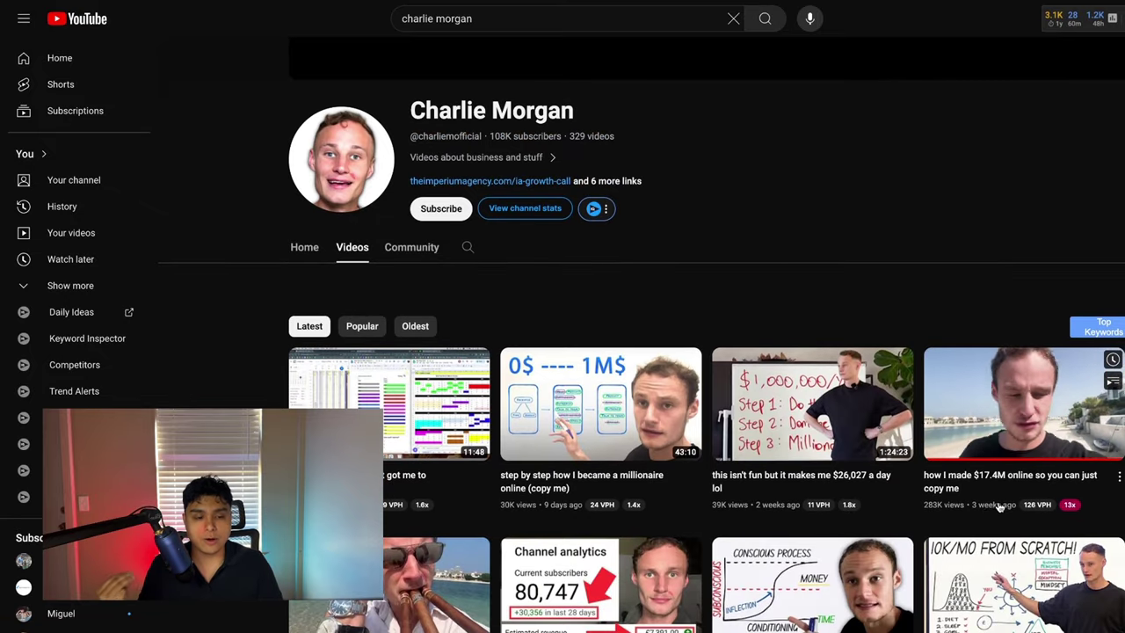
pyautogui.scroll(-1, 1006, 421)
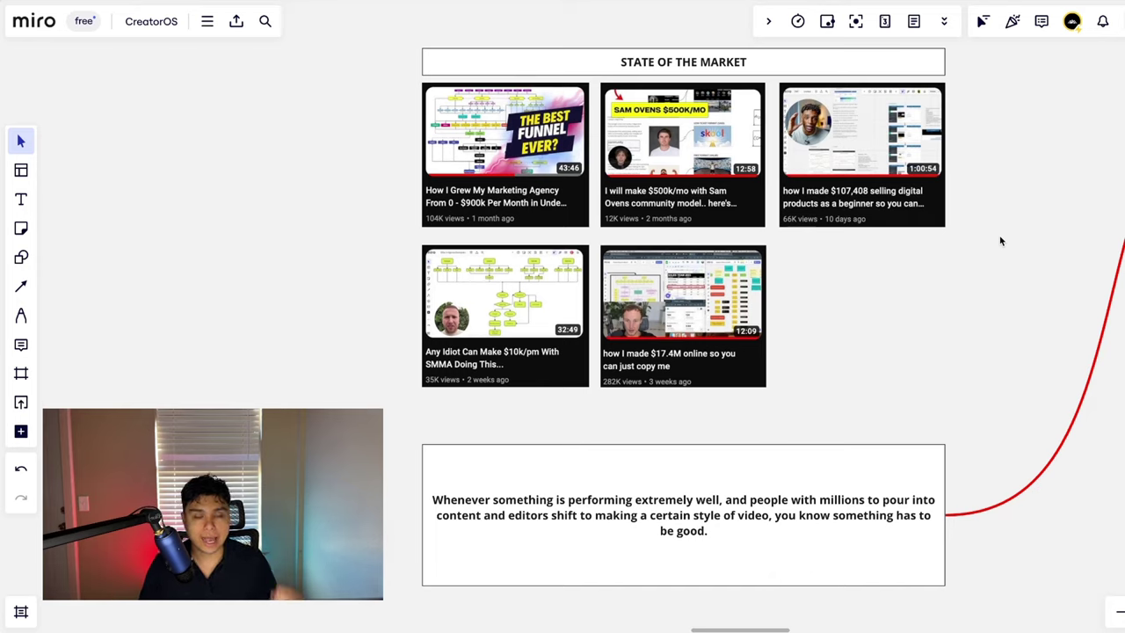
# Step: Switch to the Miro board and read the note below the STATE OF THE MARKET video examples
pyautogui.scroll(-1, 992, 243)
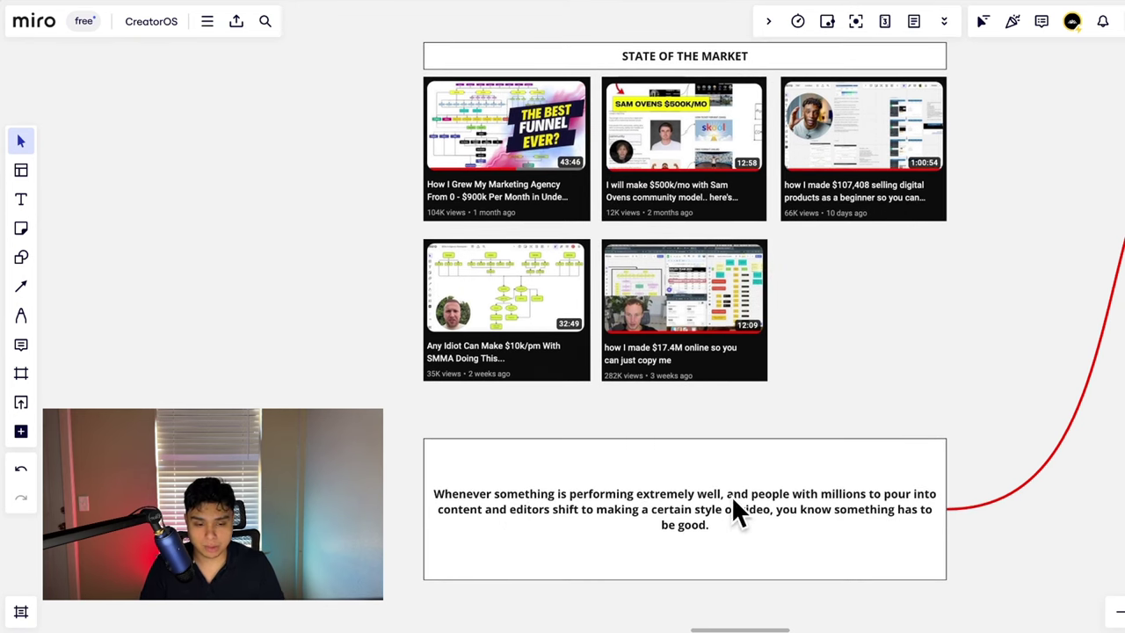
pyautogui.click(771, 506)
pyautogui.click(1012, 437)
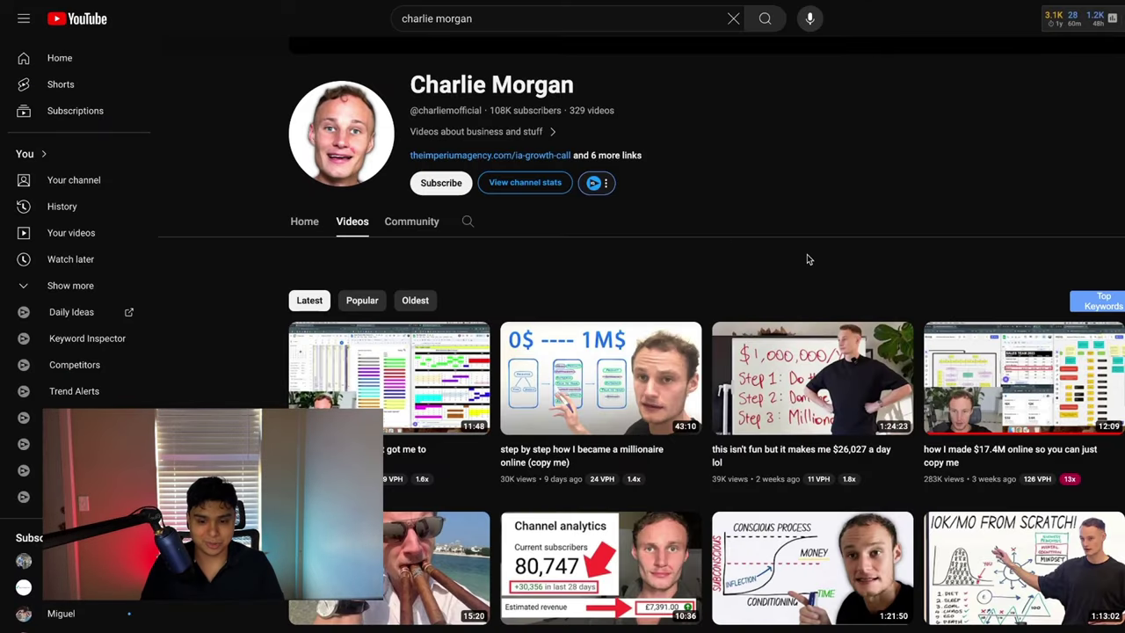
# Step: Return to the YouTube channel and compare its older SMMA videos with the "how I made $17.4M online" video
pyautogui.scroll(-4, 807, 258)
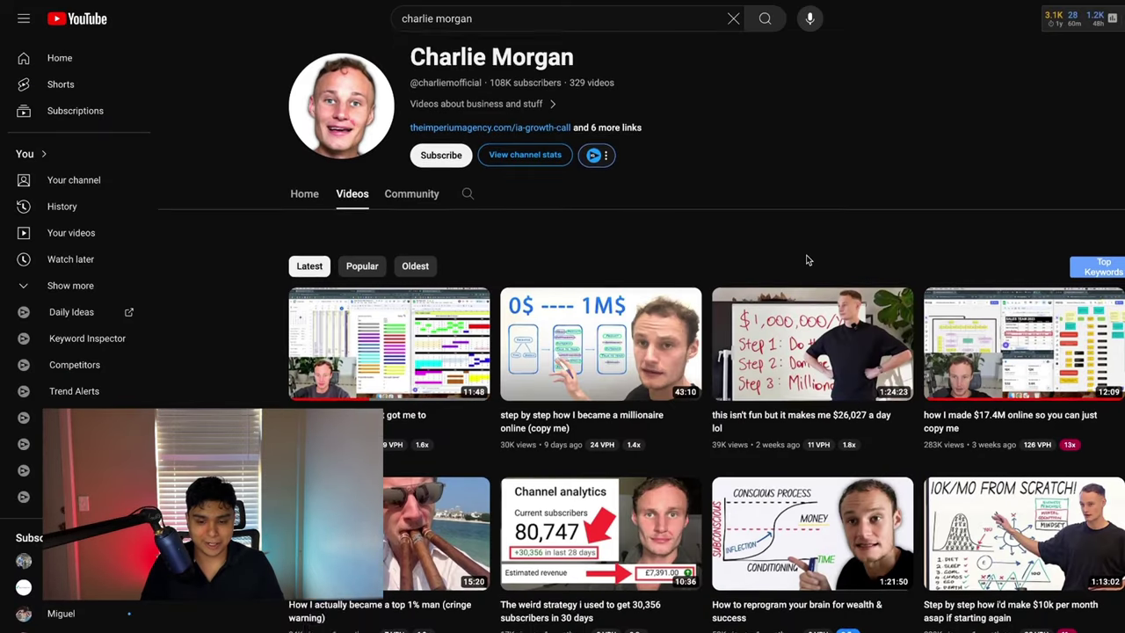
pyautogui.scroll(-7, 807, 260)
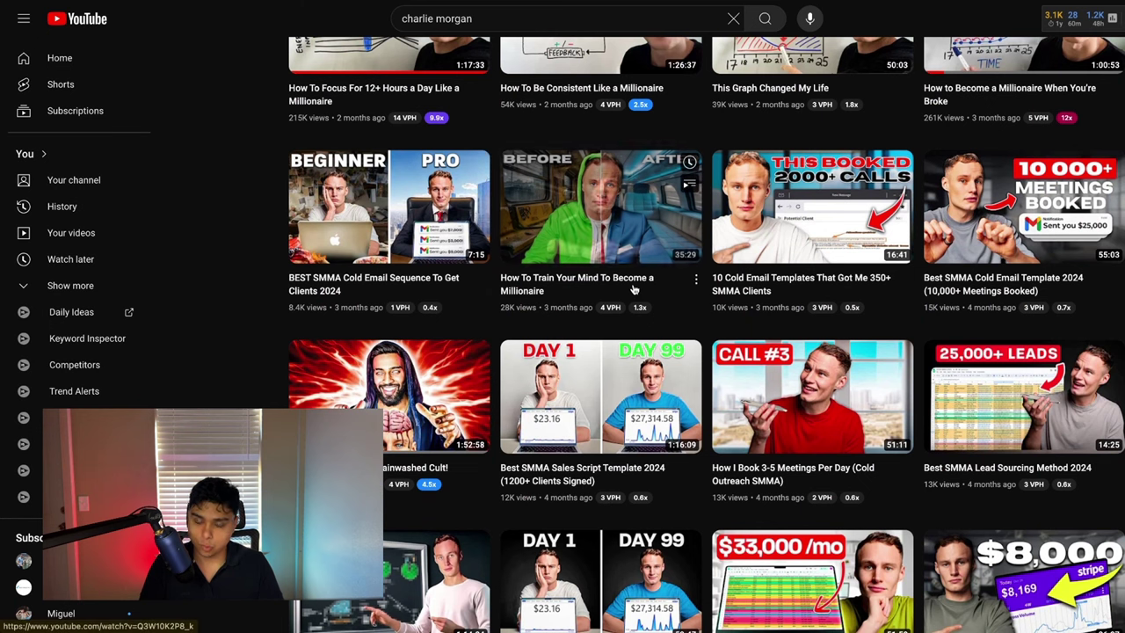
pyautogui.scroll(12, 964, 290)
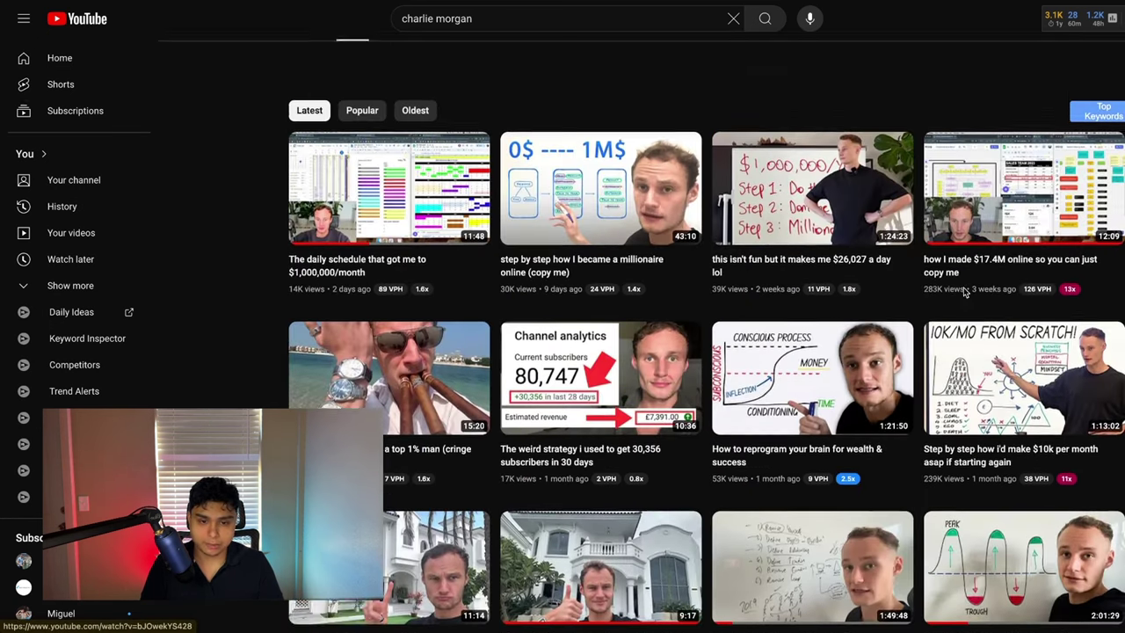
pyautogui.scroll(-7, 624, 233)
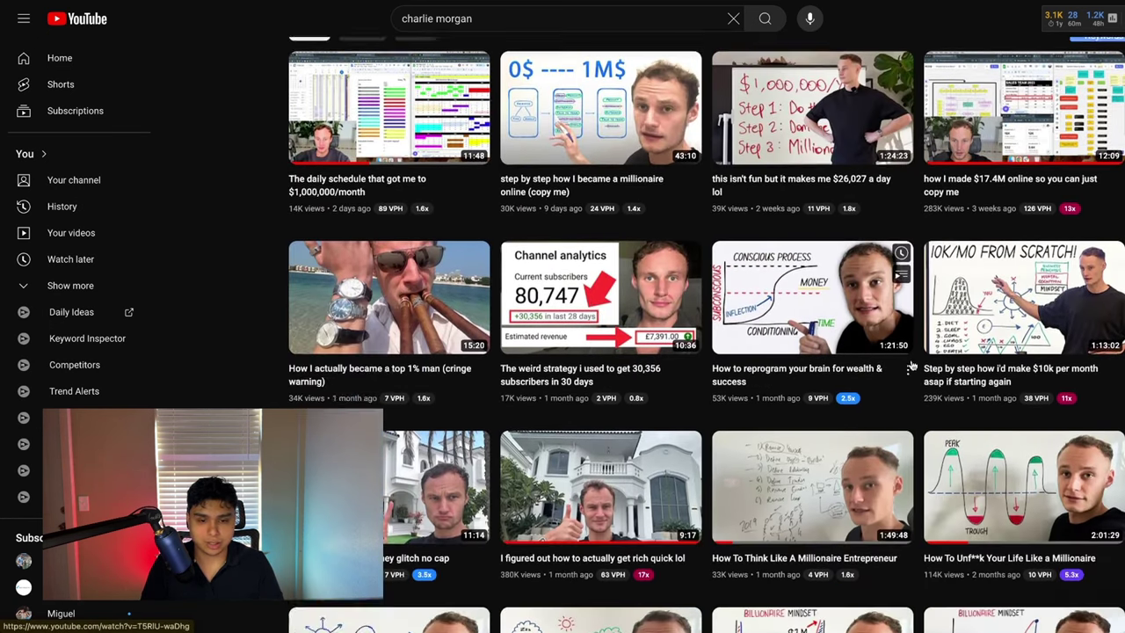
pyautogui.scroll(-1, 887, 375)
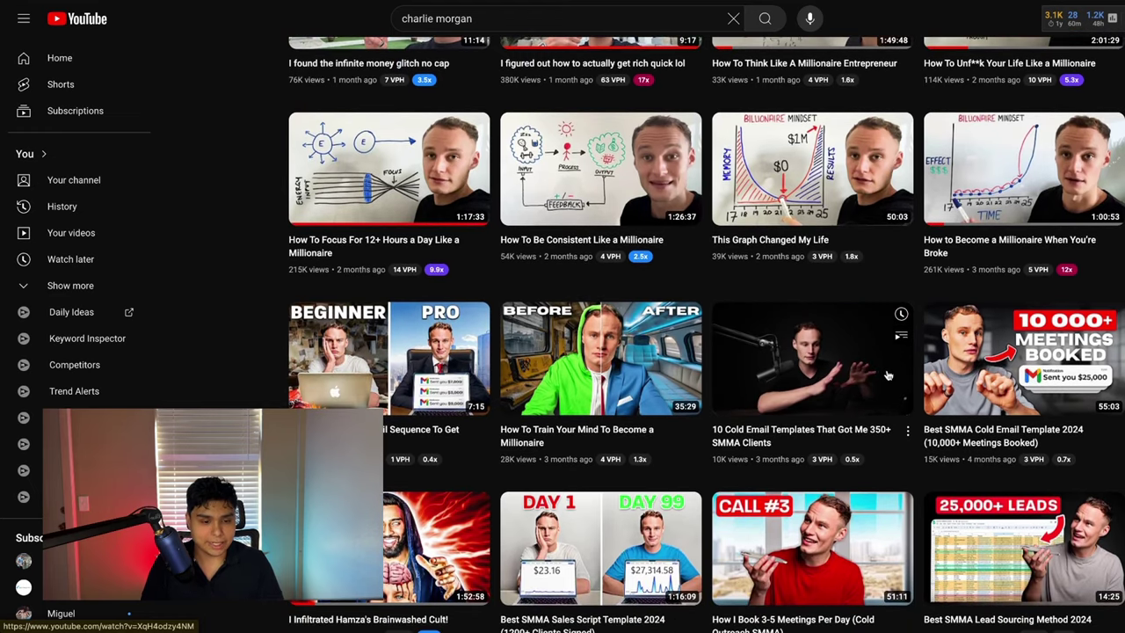
pyautogui.scroll(8, 579, 357)
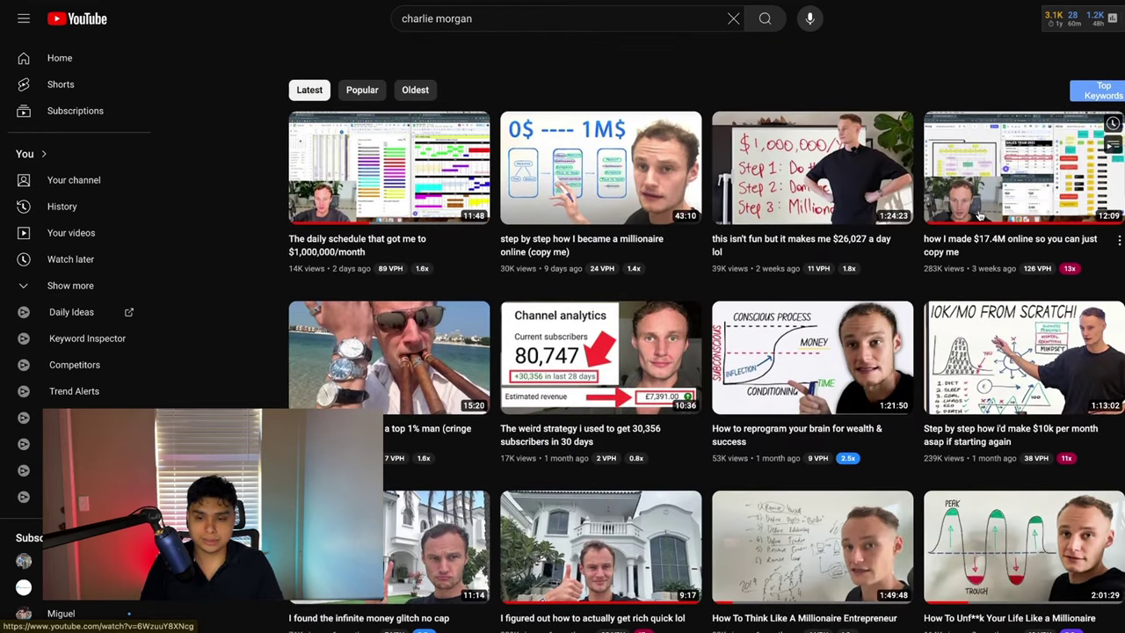
pyautogui.moveTo(984, 216)
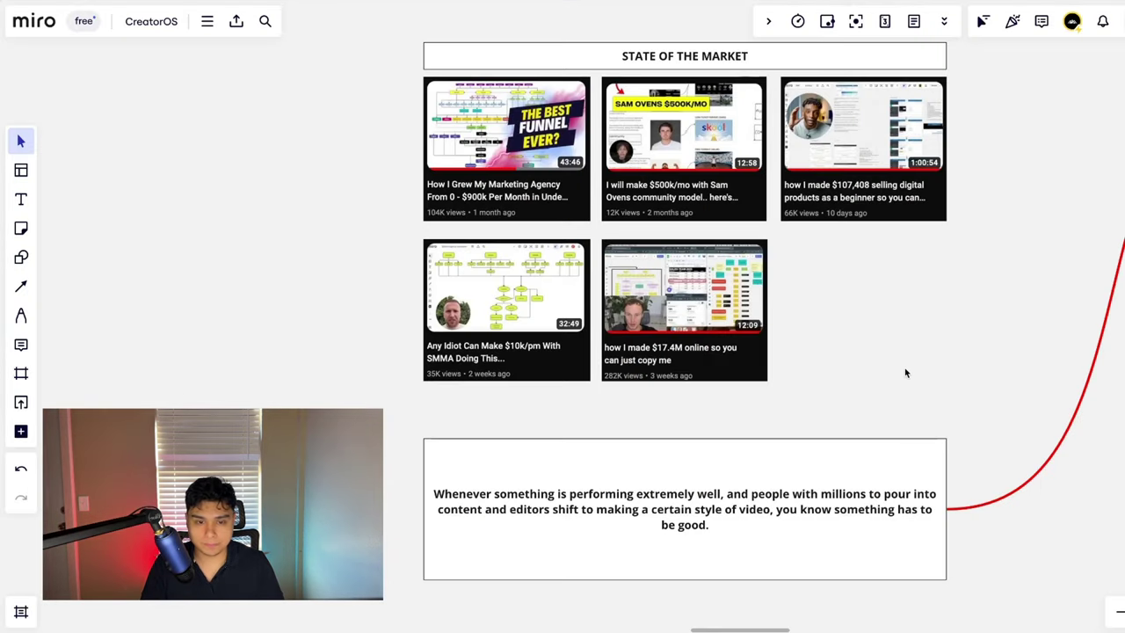
# Step: Go back to the Miro board and examine the WHY section with its channel analytics and trend note
pyautogui.hscroll(10, 905, 373)
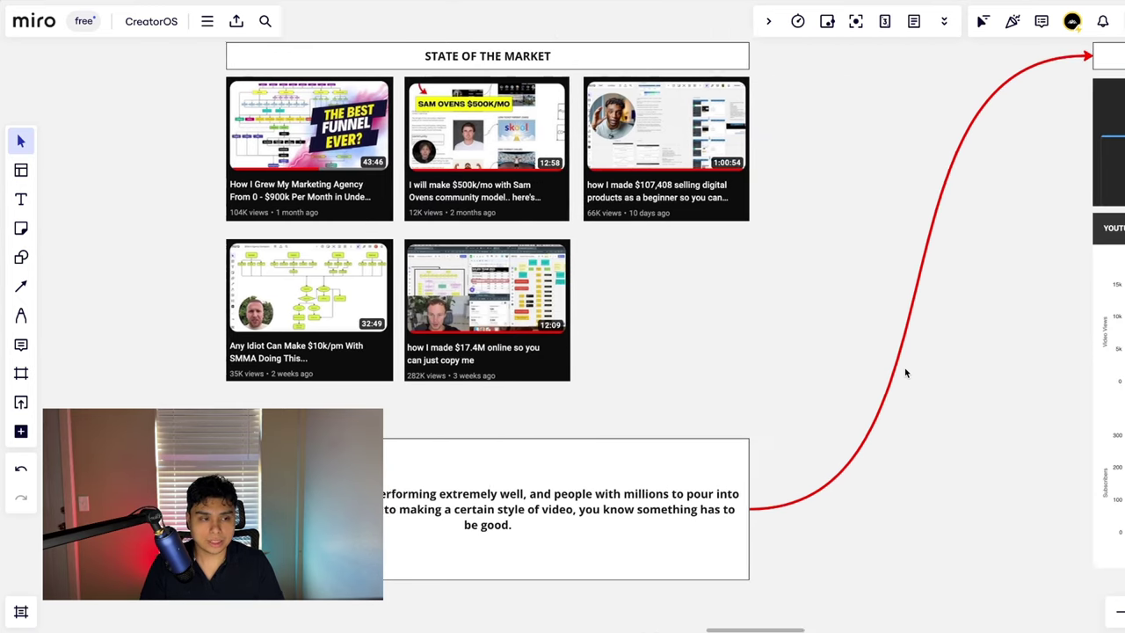
pyautogui.hscroll(10, 905, 373)
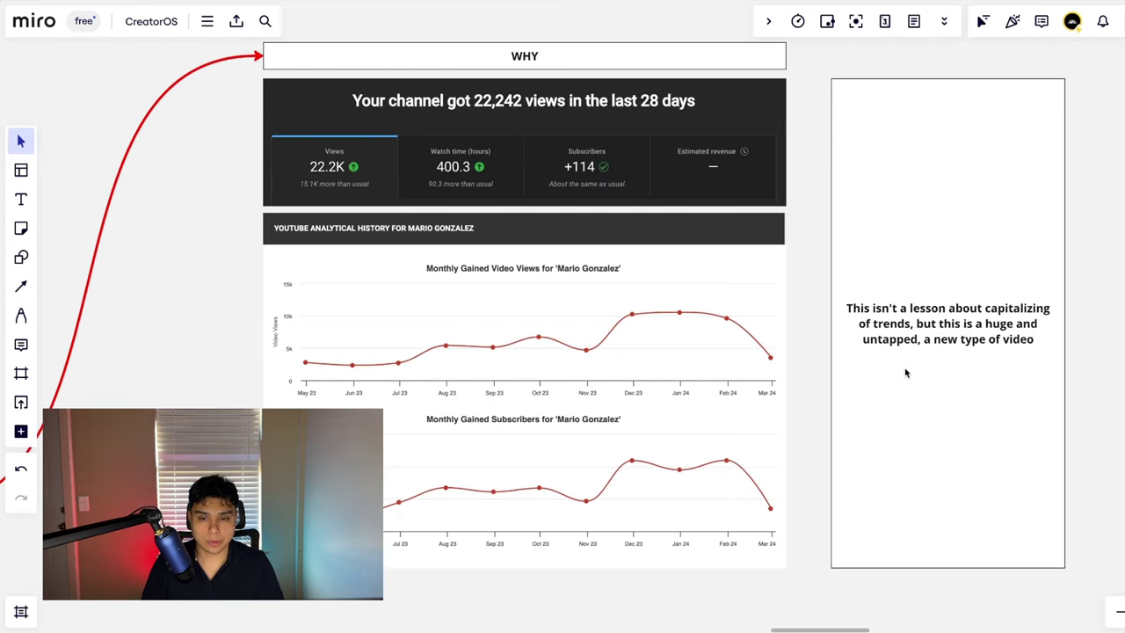
pyautogui.hscroll(-1, 920, 372)
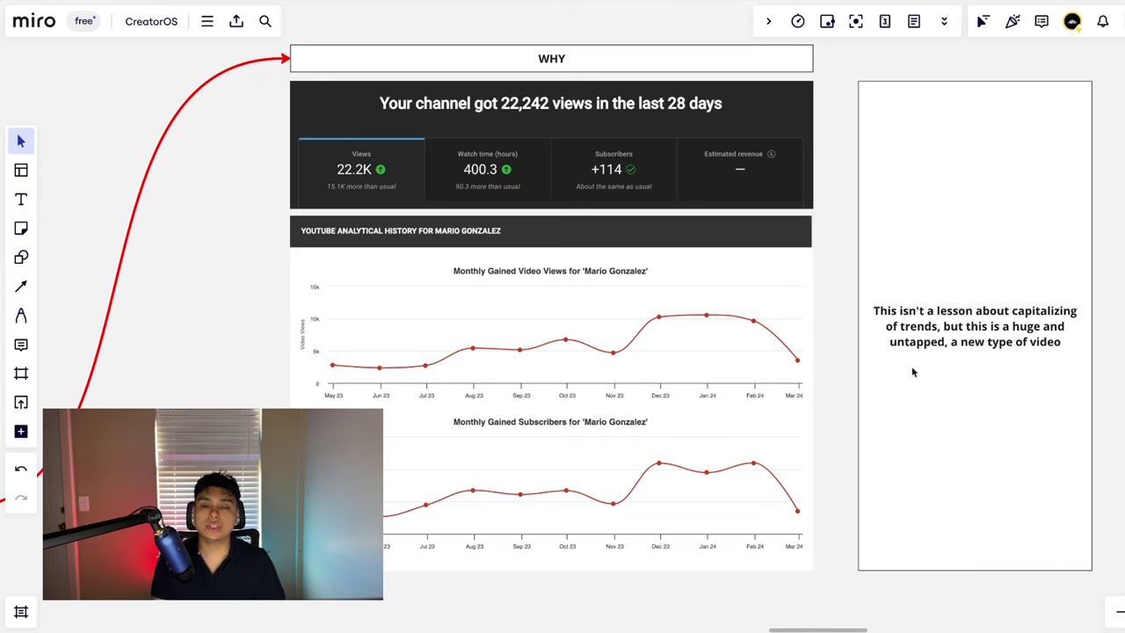
pyautogui.hscroll(-1, 988, 354)
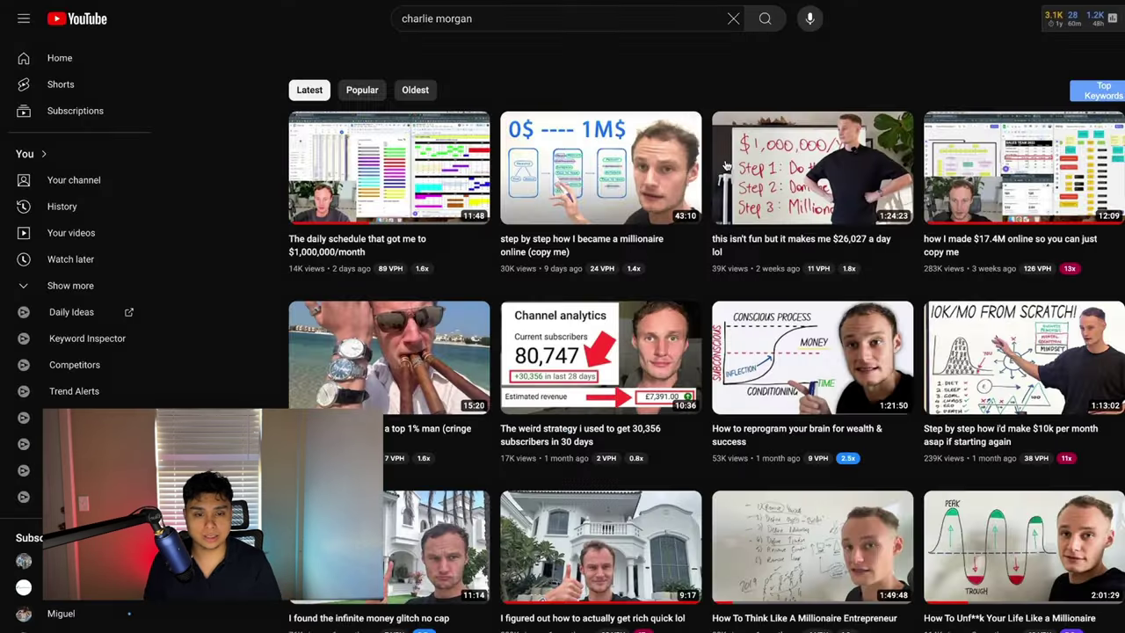
# Step: Switch to the YouTube channel and look through its older cold email and sales script videos
pyautogui.scroll(-2, 822, 270)
pyautogui.scroll(-8, 826, 271)
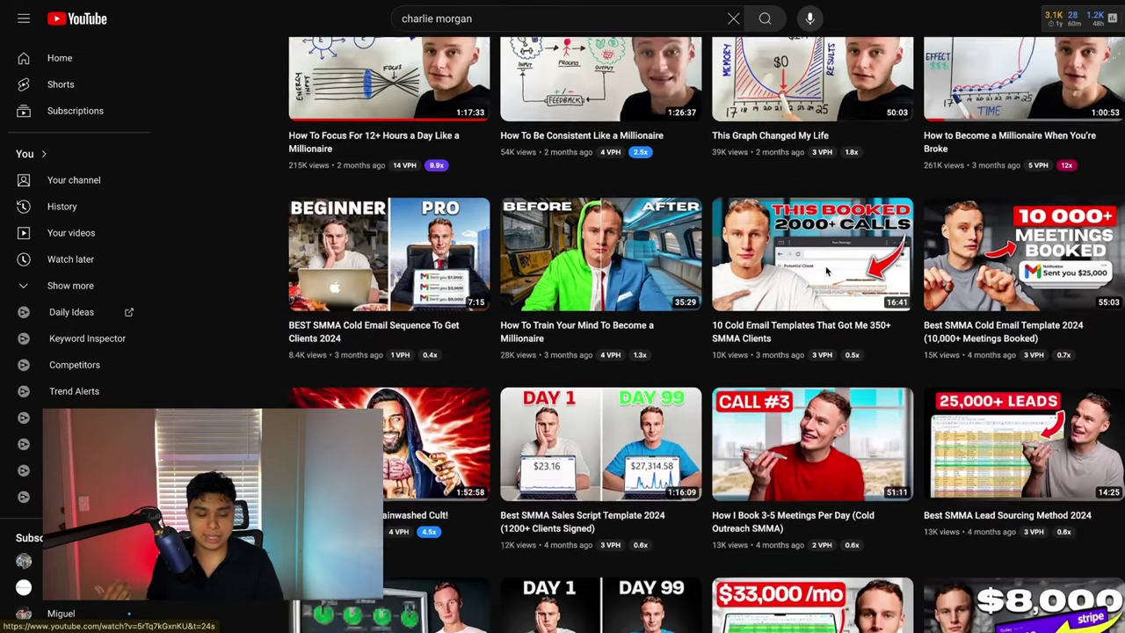
pyautogui.scroll(-3, 826, 271)
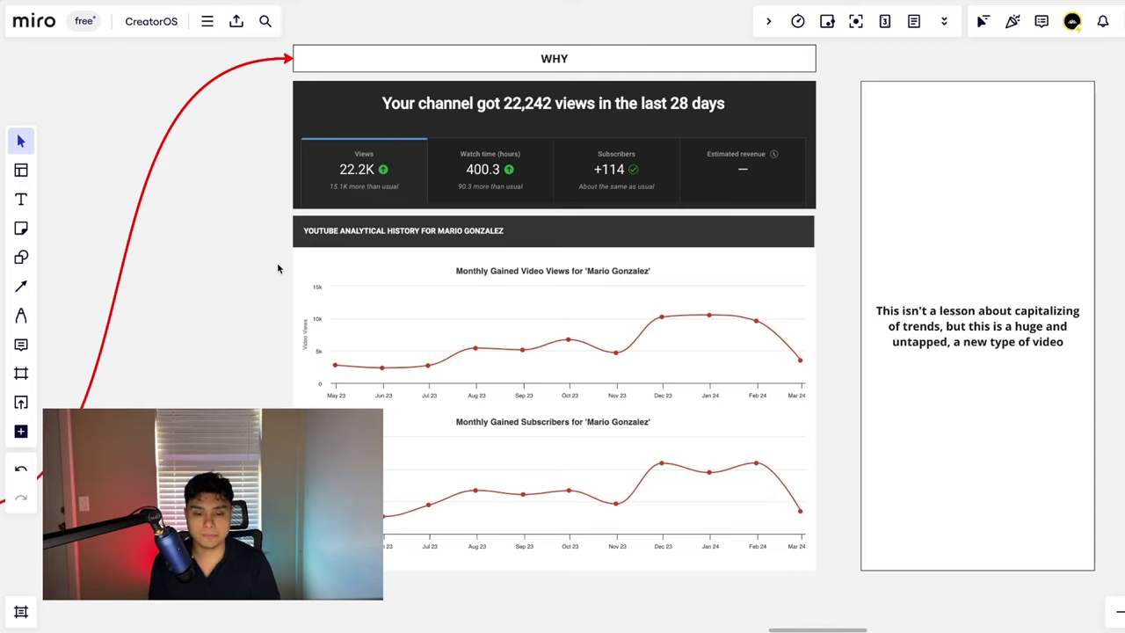
# Step: Return to the Miro board and examine the gross volume charts and the "Raw and unfiltered content" note beside them
pyautogui.scroll(-5, 508, 376)
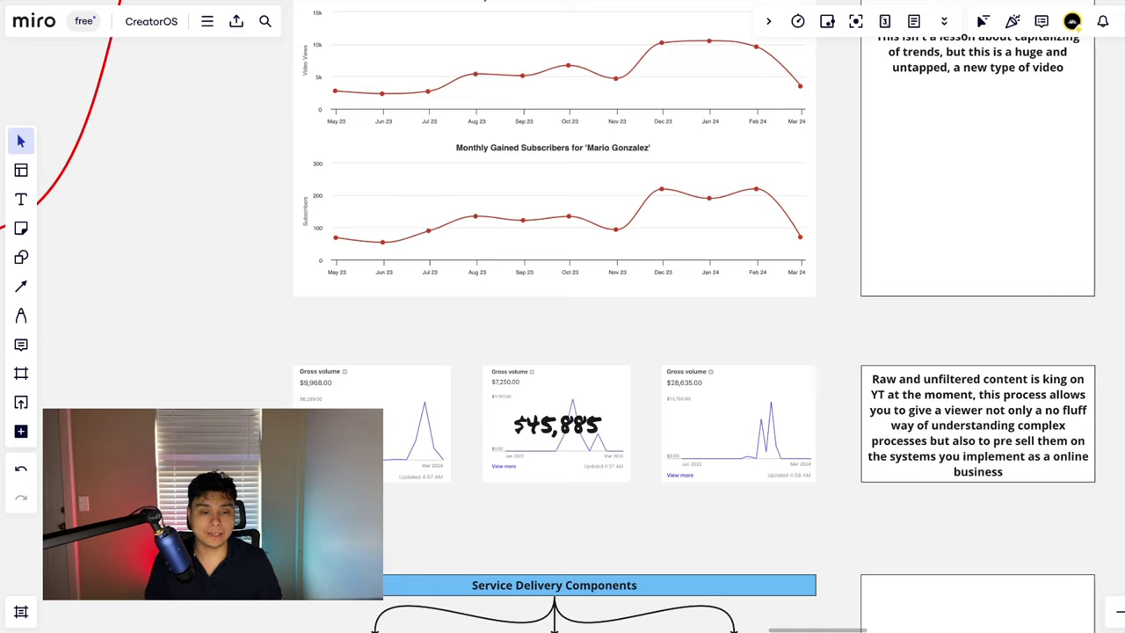
pyautogui.scroll(-1, 1006, 393)
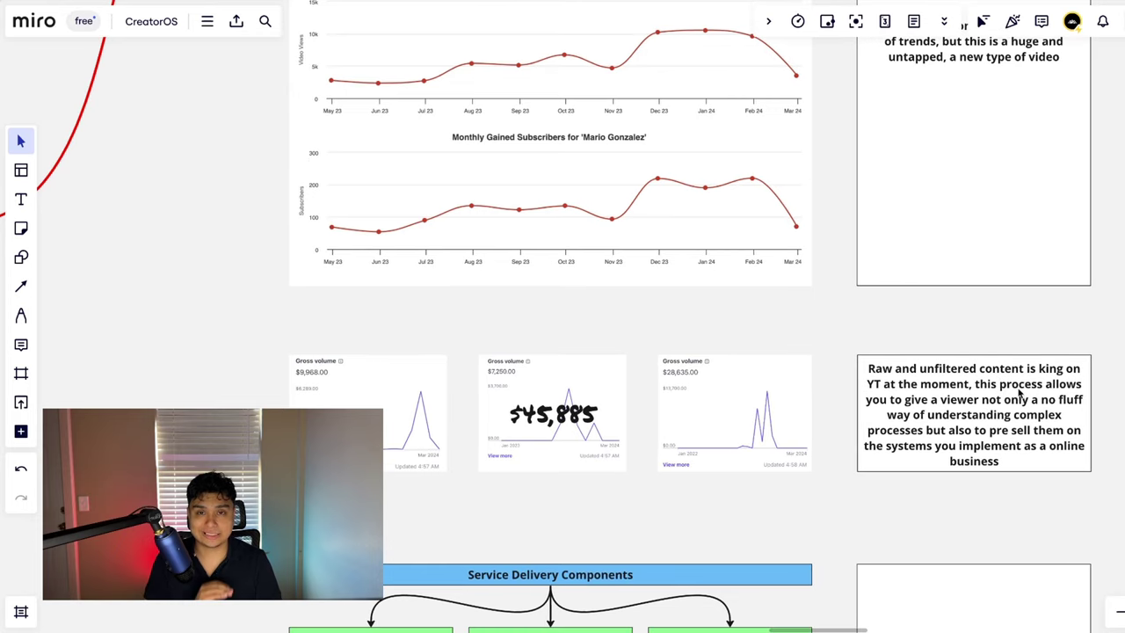
pyautogui.scroll(-3, 1106, 409)
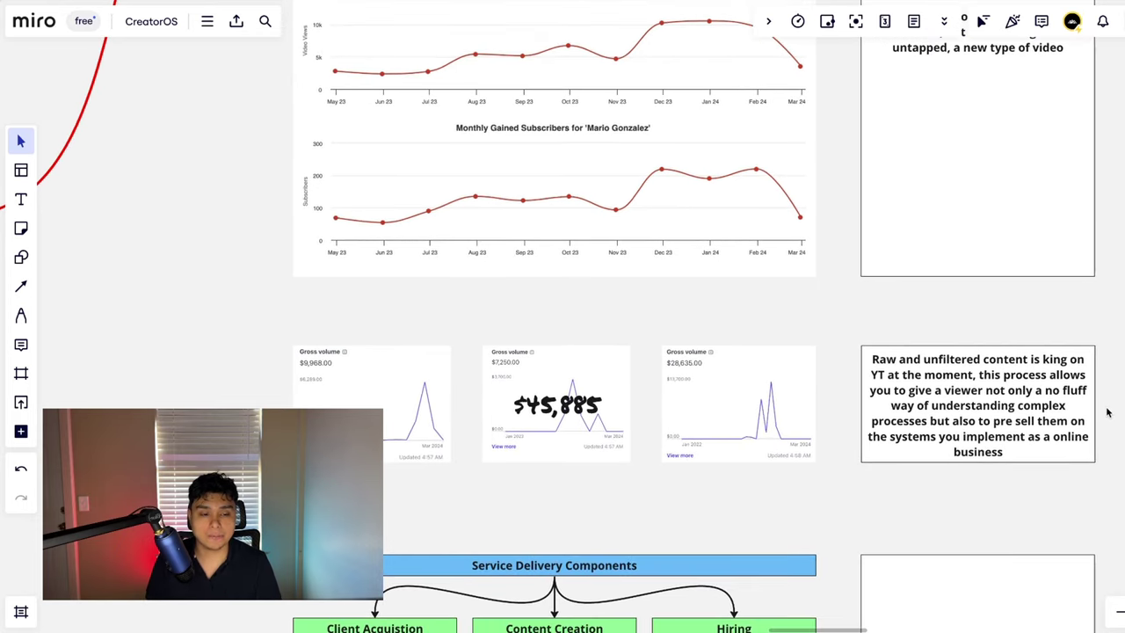
pyautogui.scroll(-2, 1057, 423)
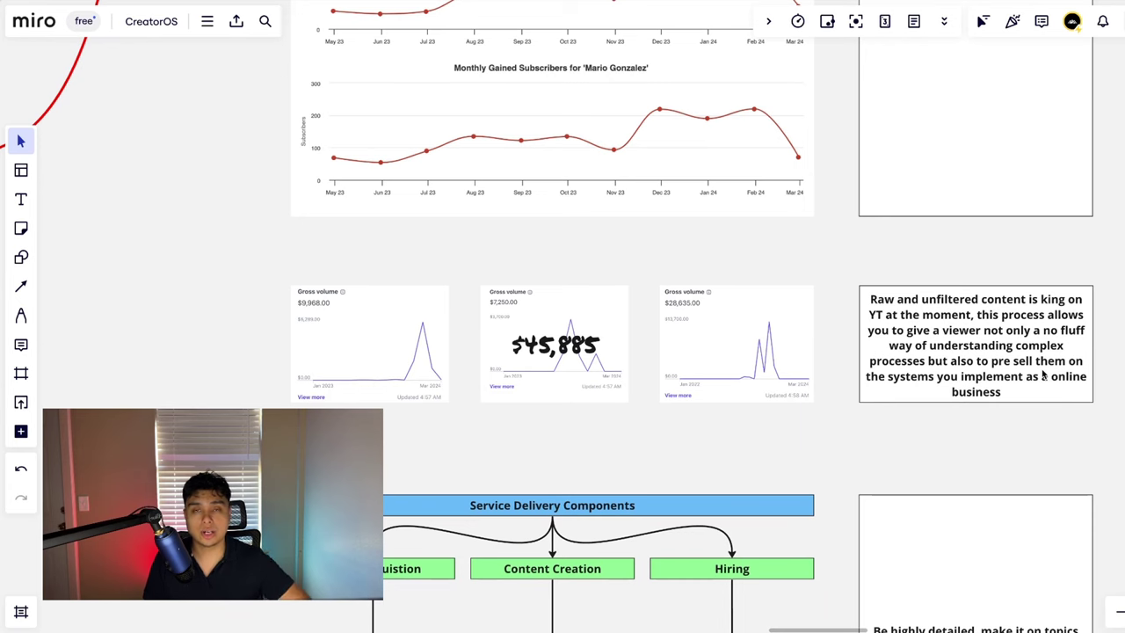
pyautogui.scroll(-1, 1098, 413)
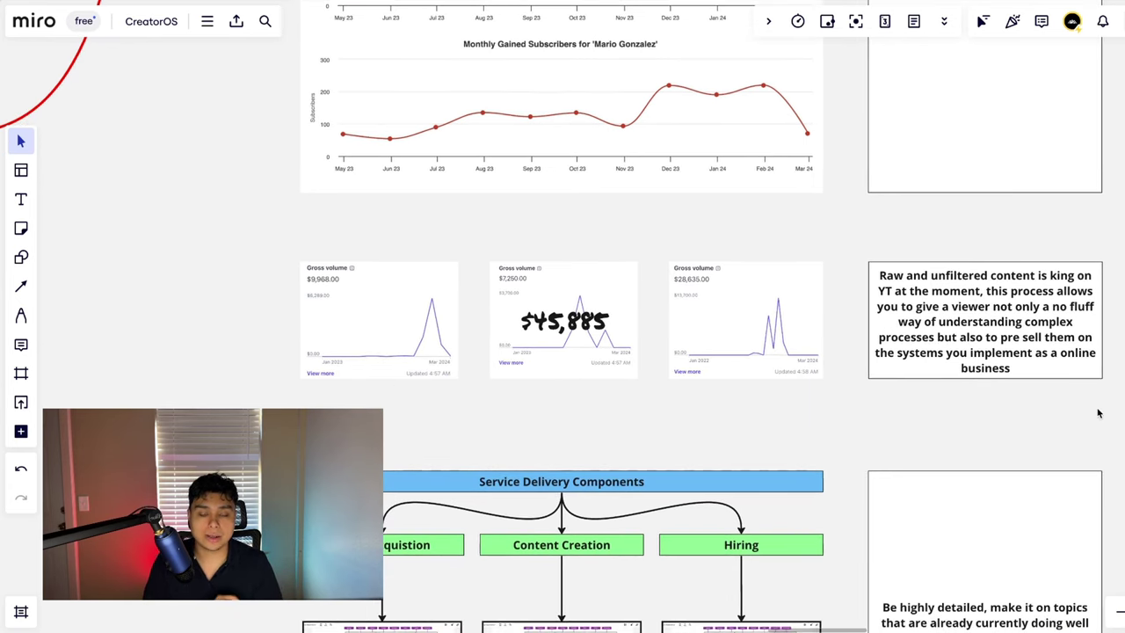
pyautogui.scroll(-1, 1097, 413)
pyautogui.scroll(4, 1097, 413)
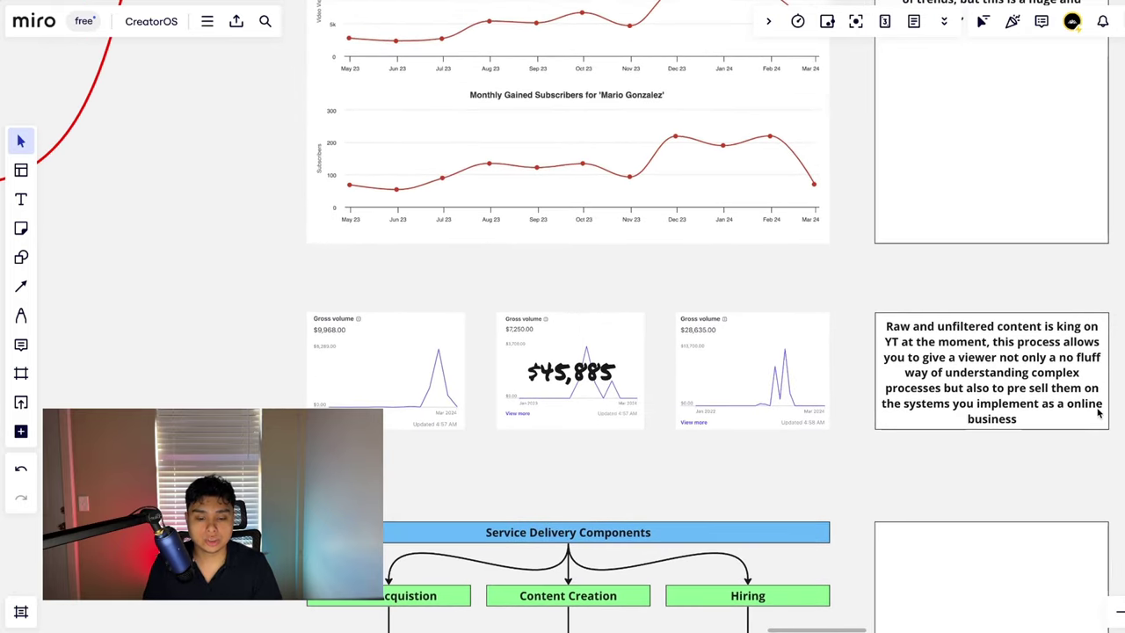
pyautogui.hscroll(-1, 1098, 413)
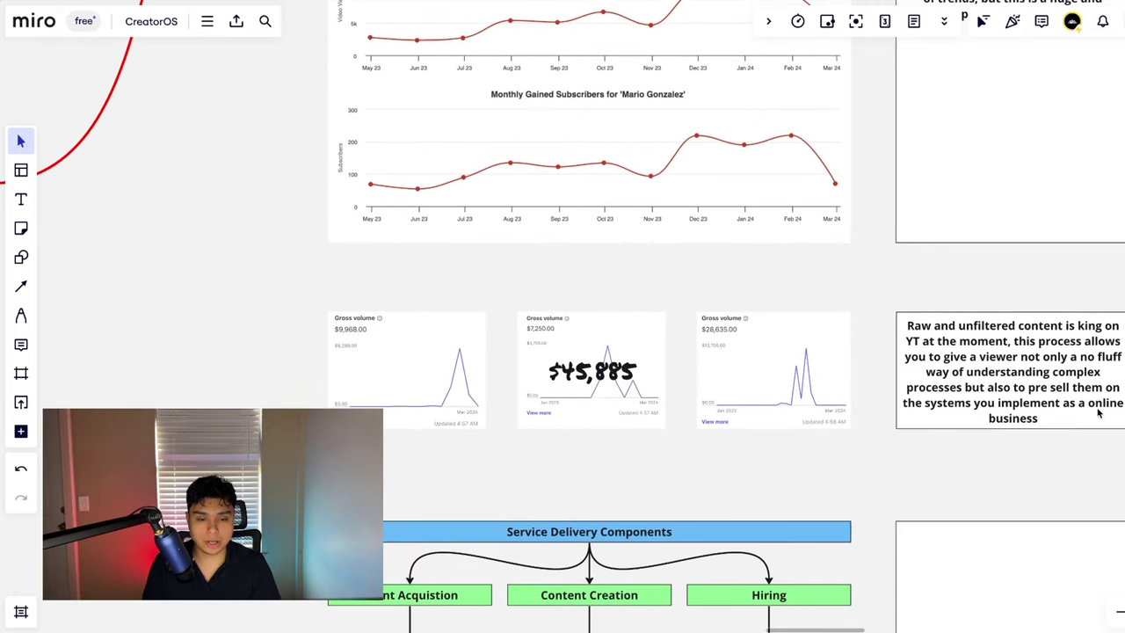
pyautogui.scroll(2, 1097, 413)
pyautogui.hscroll(2, 1097, 413)
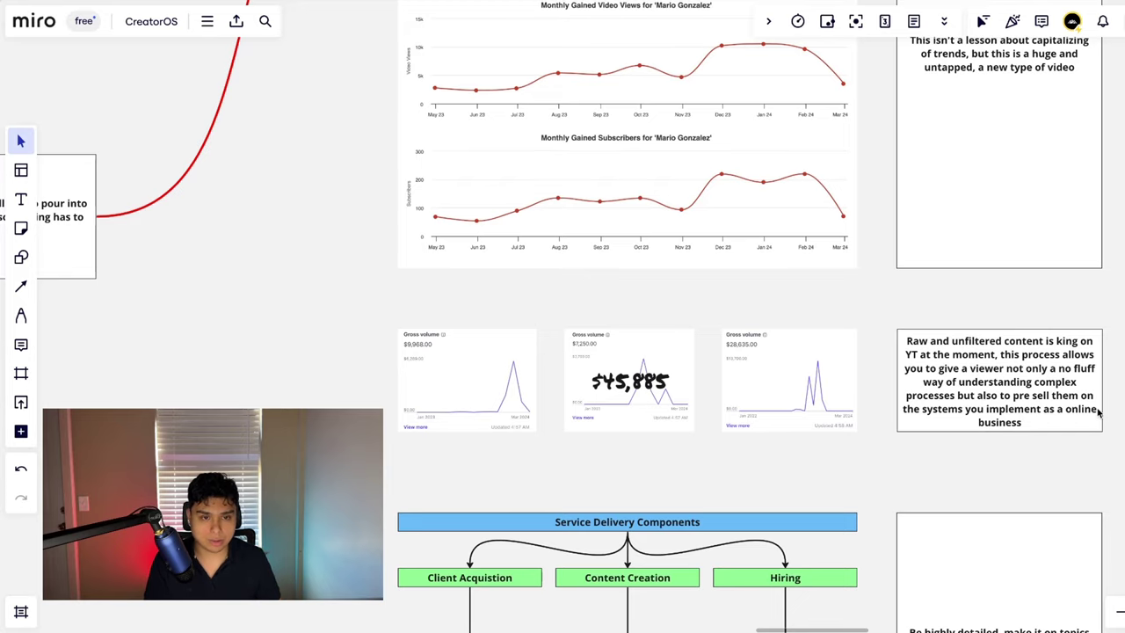
# Step: Examine the Service Delivery Components flowchart from Client Acquisition, Content Creation and Hiring down to the CTA
pyautogui.scroll(-5, 1098, 413)
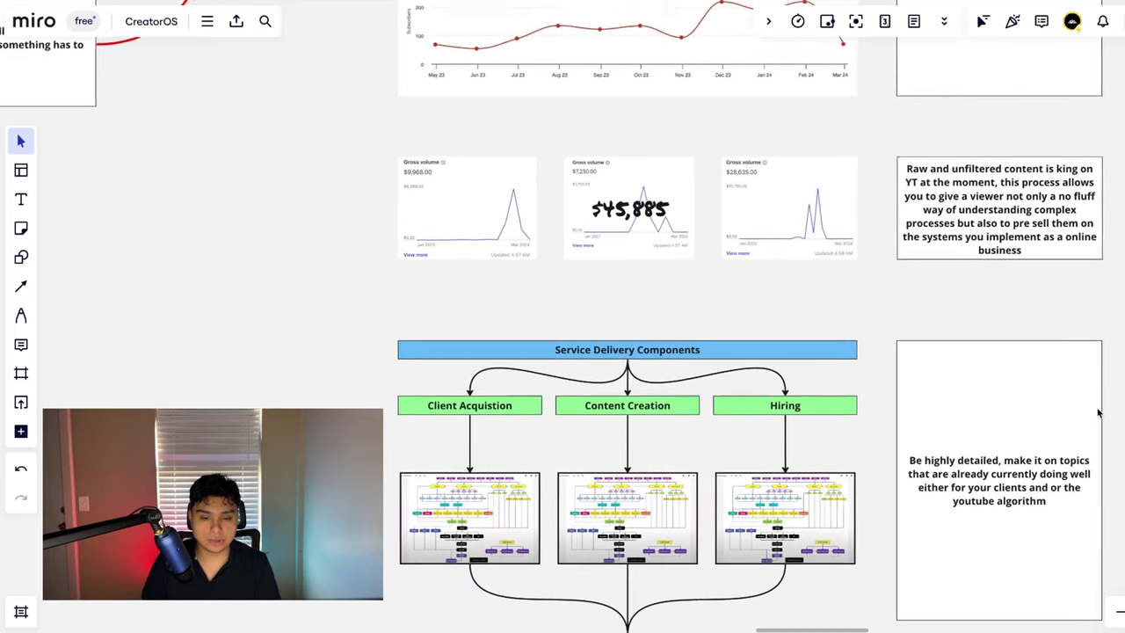
pyautogui.scroll(-1, 877, 319)
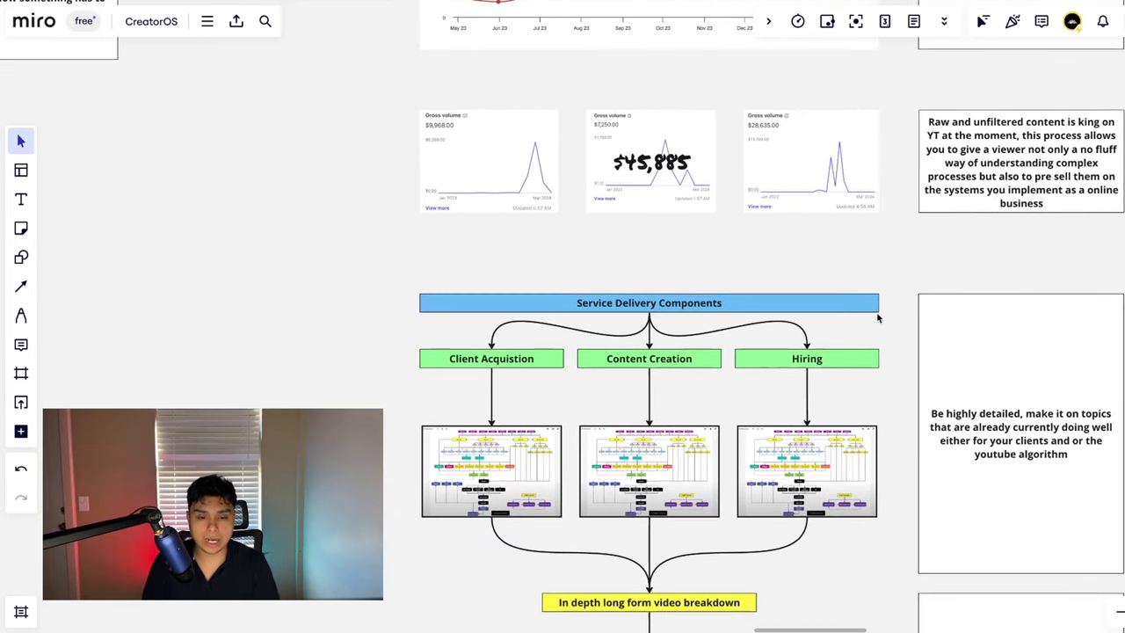
pyautogui.hscroll(1, 883, 330)
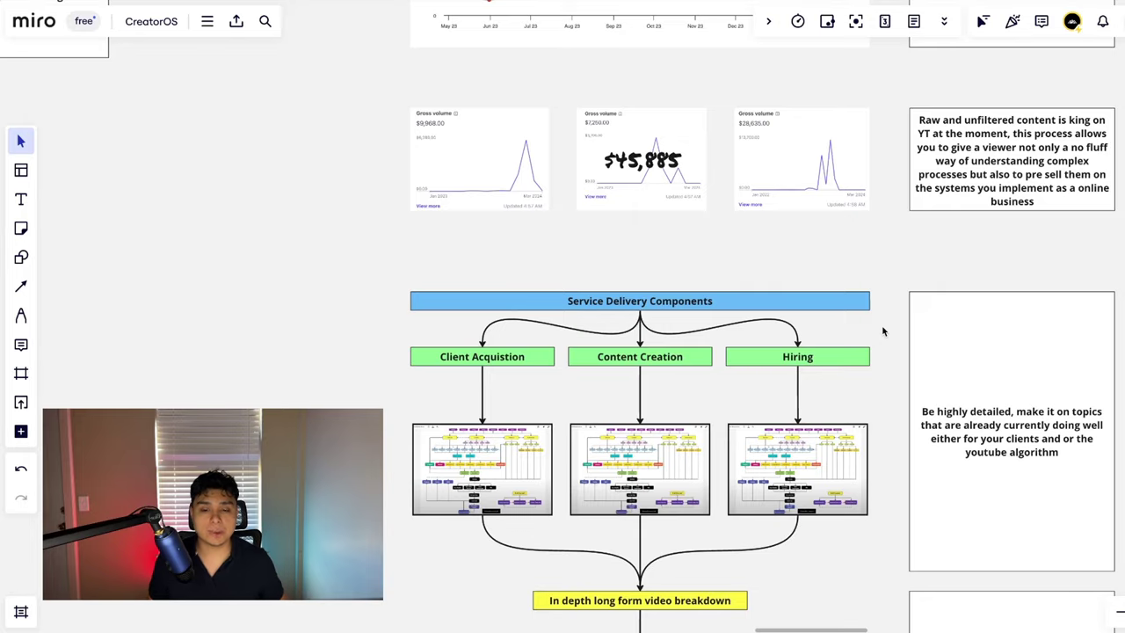
pyautogui.scroll(-3, 869, 351)
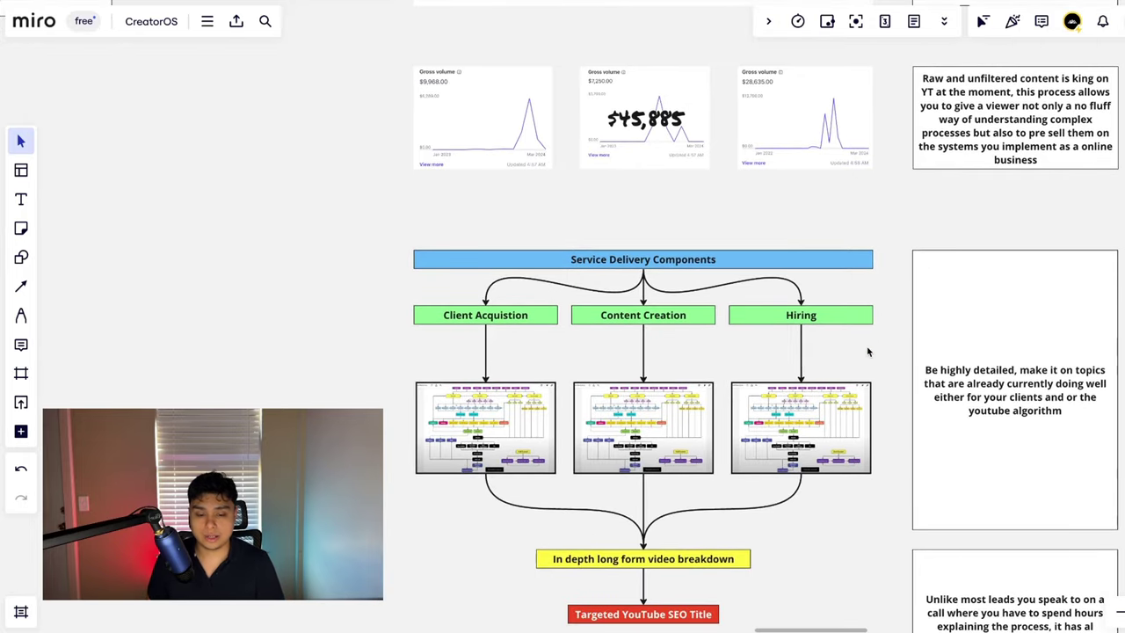
pyautogui.scroll(-3, 869, 351)
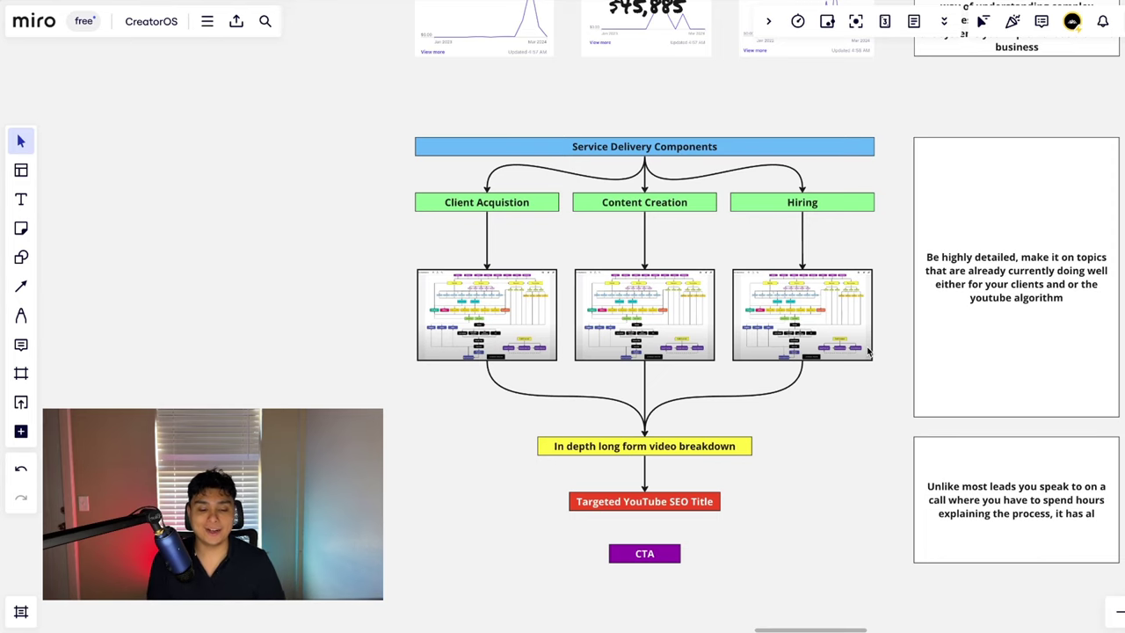
# Step: Examine the funnel diagram beneath the Client Acquistion box up close, from its traffic sources down to the recurring service
pyautogui.hscroll(2, 829, 367)
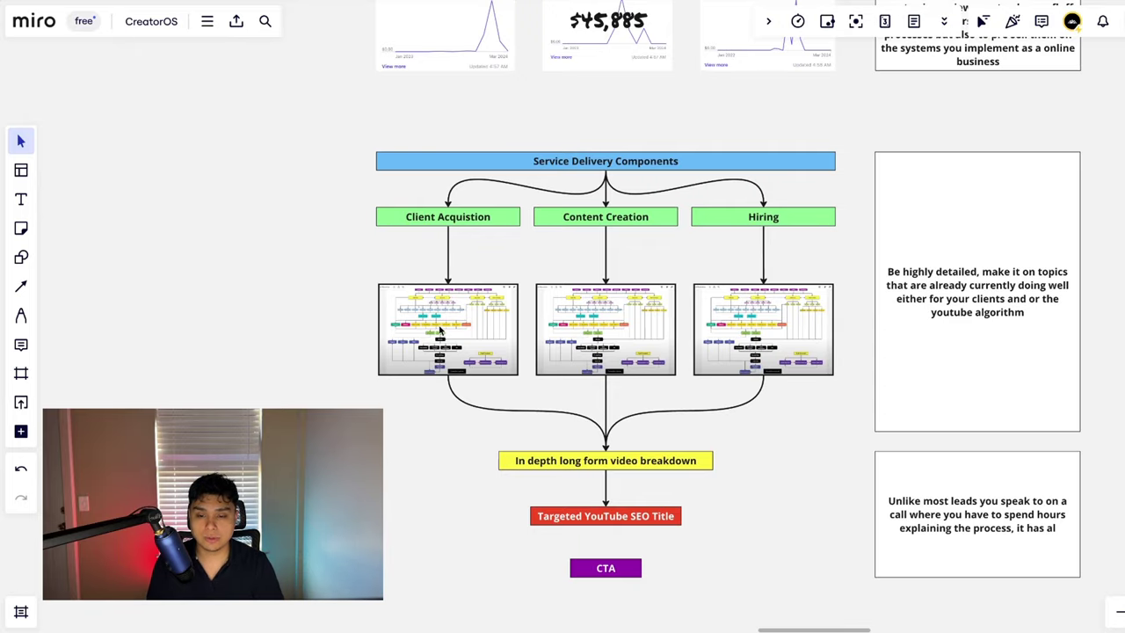
pyautogui.scroll(5, 441, 329)
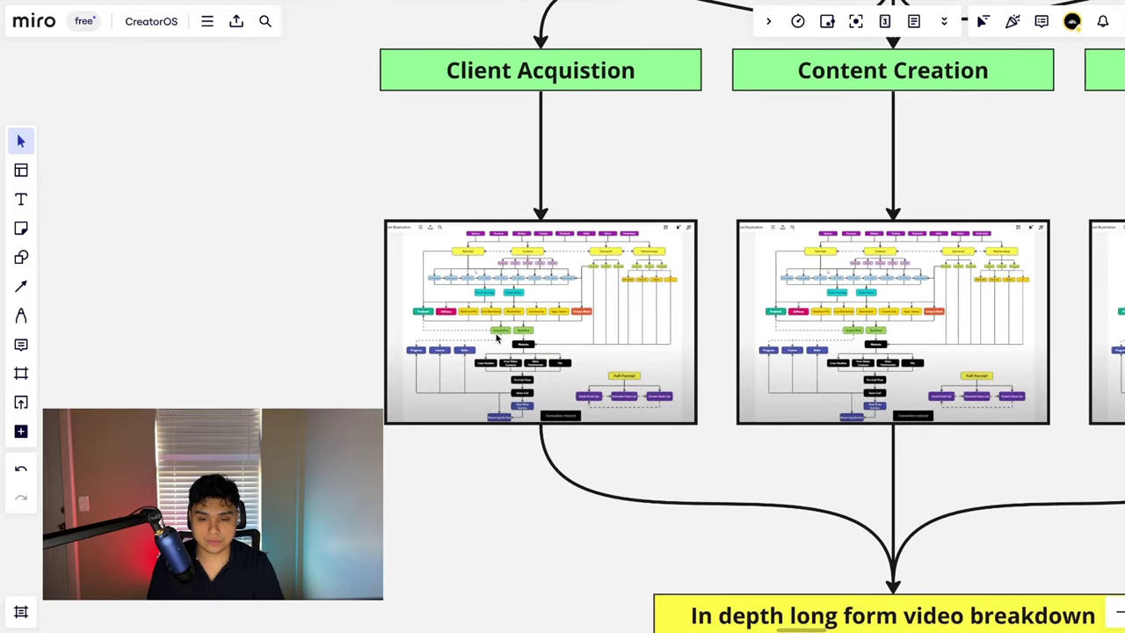
pyautogui.scroll(3, 492, 330)
pyautogui.hscroll(-2, 495, 332)
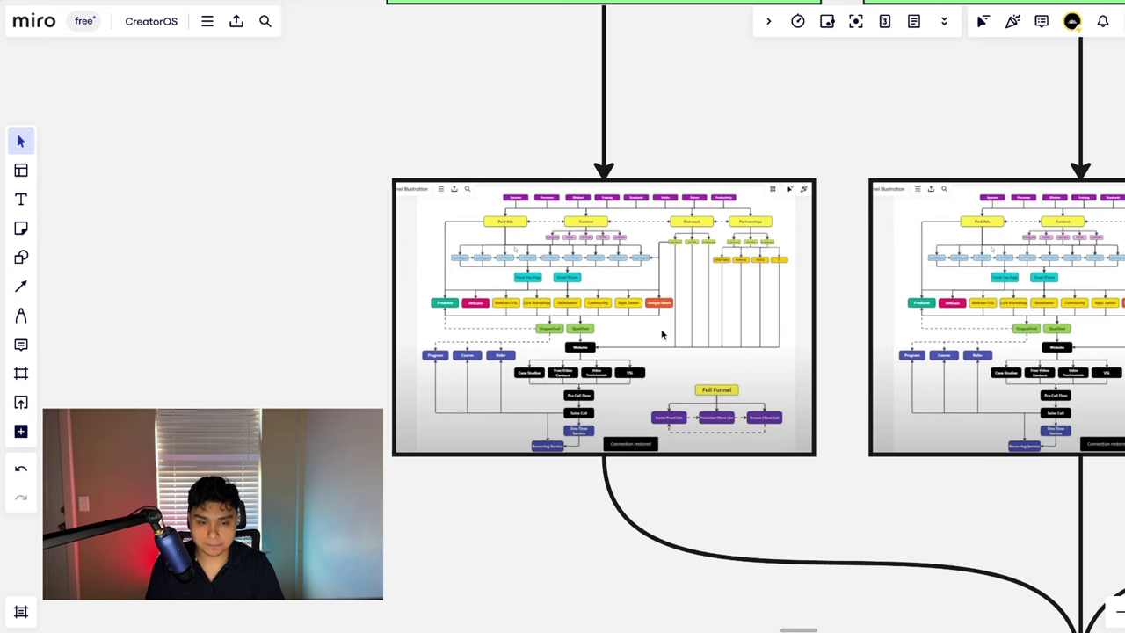
pyautogui.scroll(2, 679, 248)
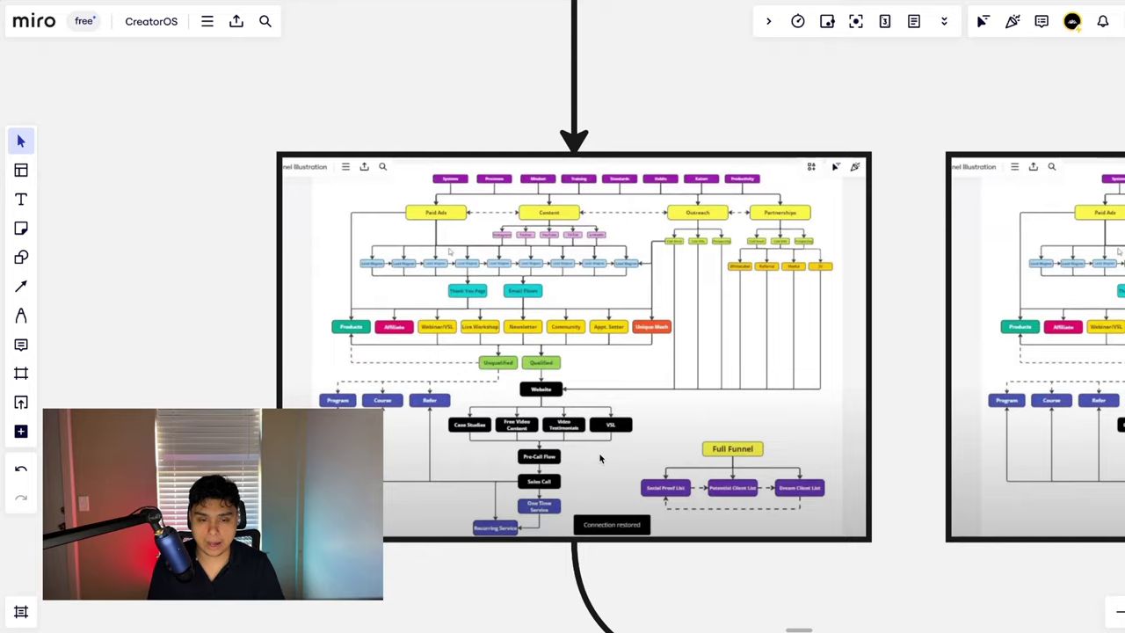
# Step: Go over the full Service Delivery Components flowchart and the "Be highly detailed" note beside it
pyautogui.scroll(-6, 600, 457)
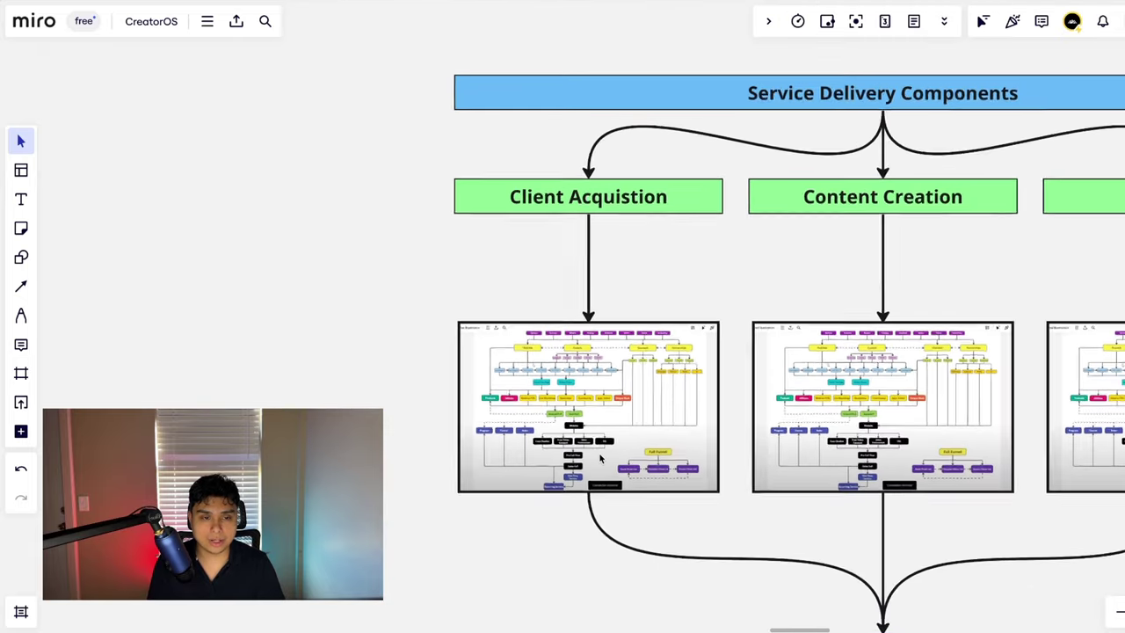
pyautogui.scroll(-5, 600, 457)
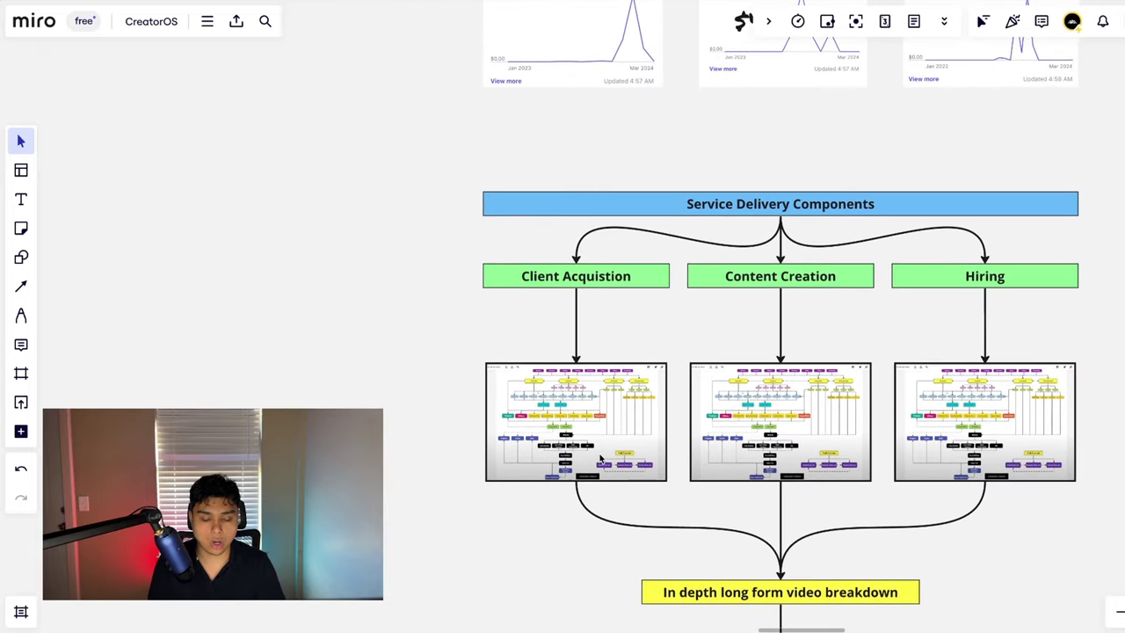
pyautogui.scroll(-2, 616, 422)
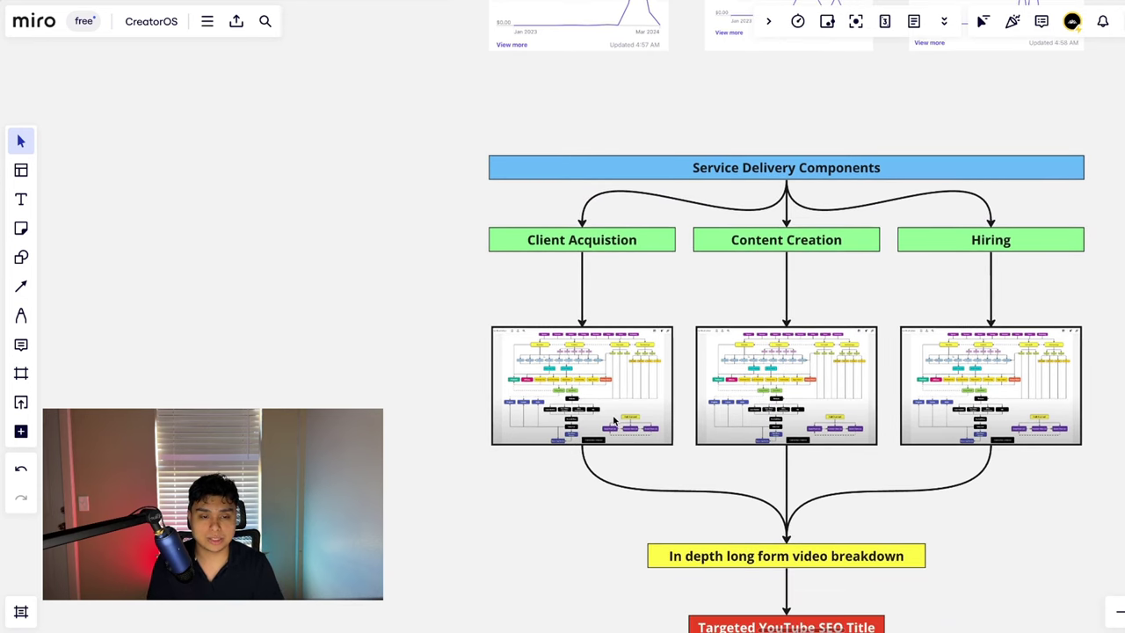
pyautogui.hscroll(1, 614, 421)
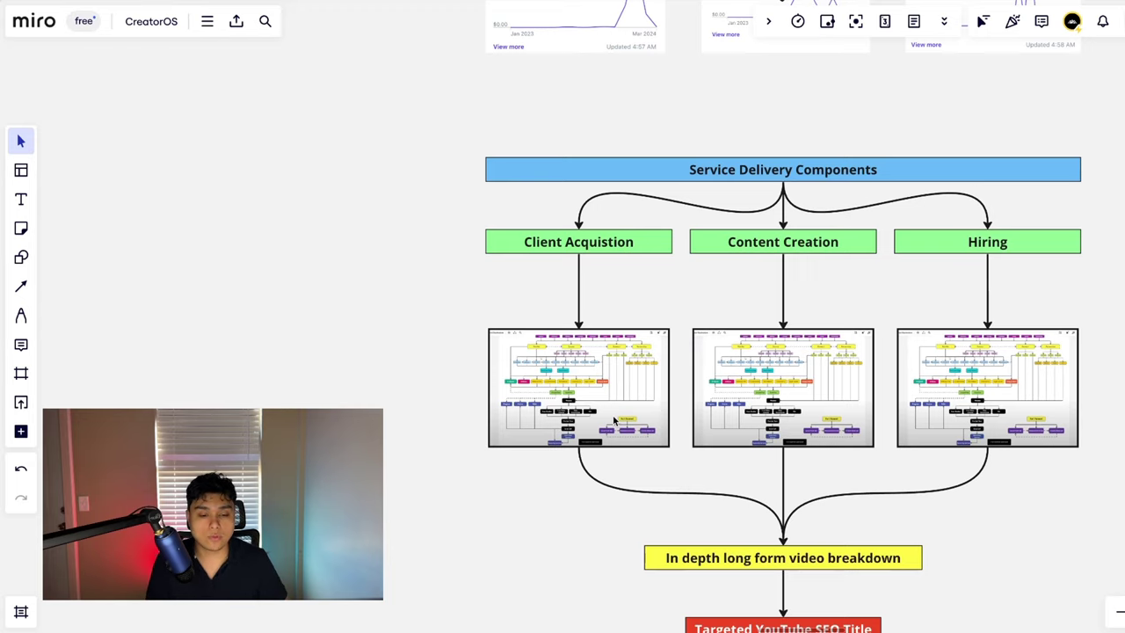
pyautogui.scroll(-2, 613, 420)
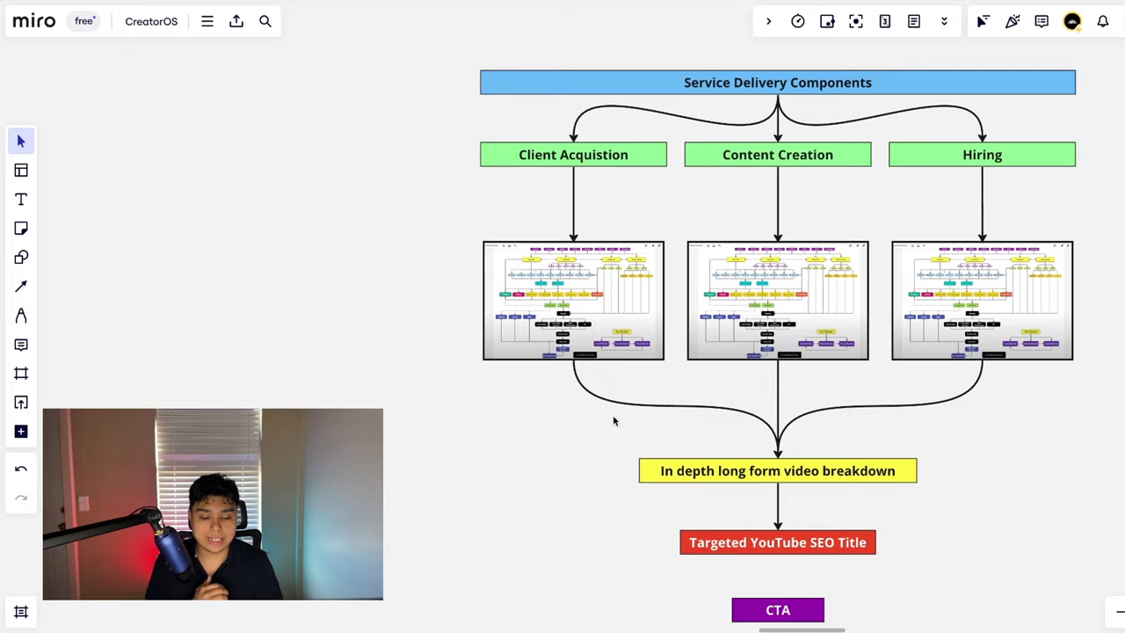
pyautogui.scroll(-3, 612, 414)
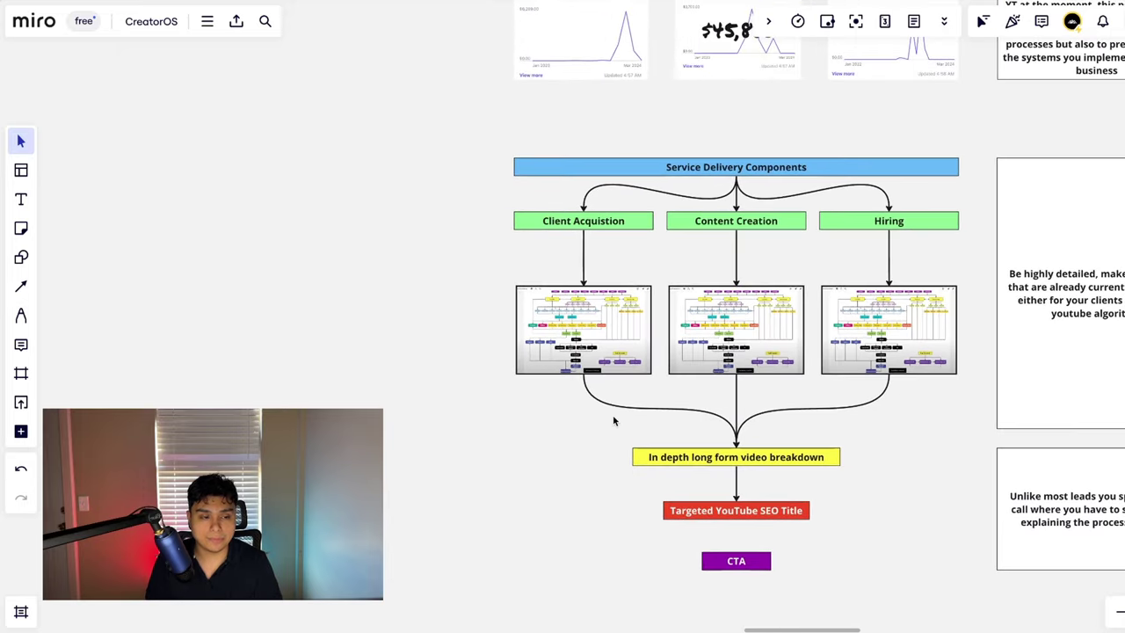
pyautogui.hscroll(3, 869, 396)
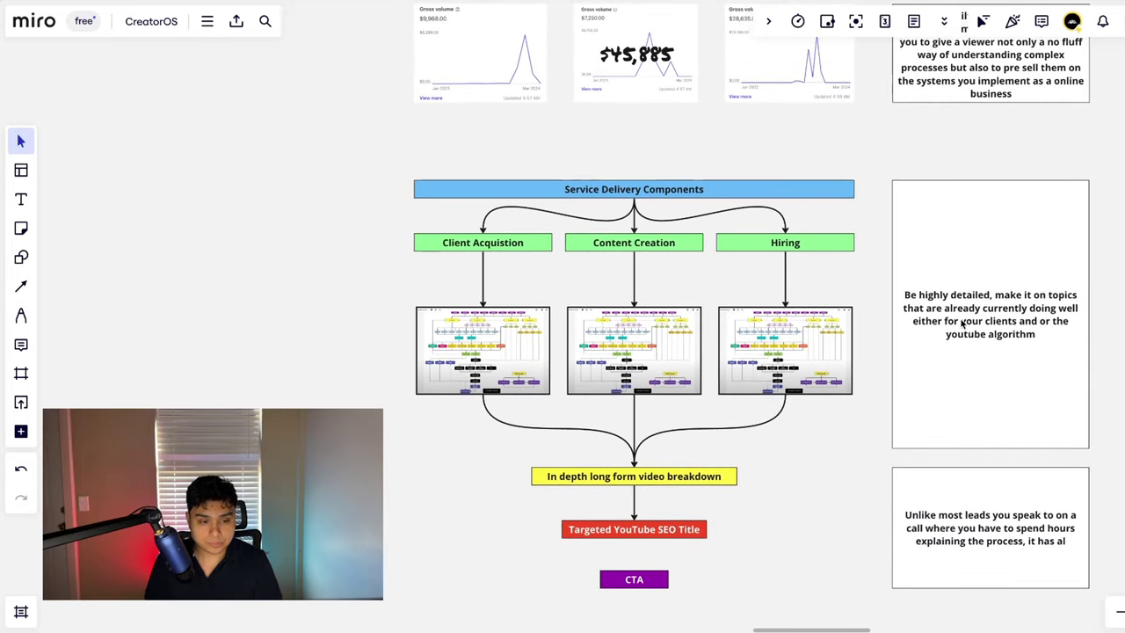
pyautogui.click(906, 294)
pyautogui.click(1100, 319)
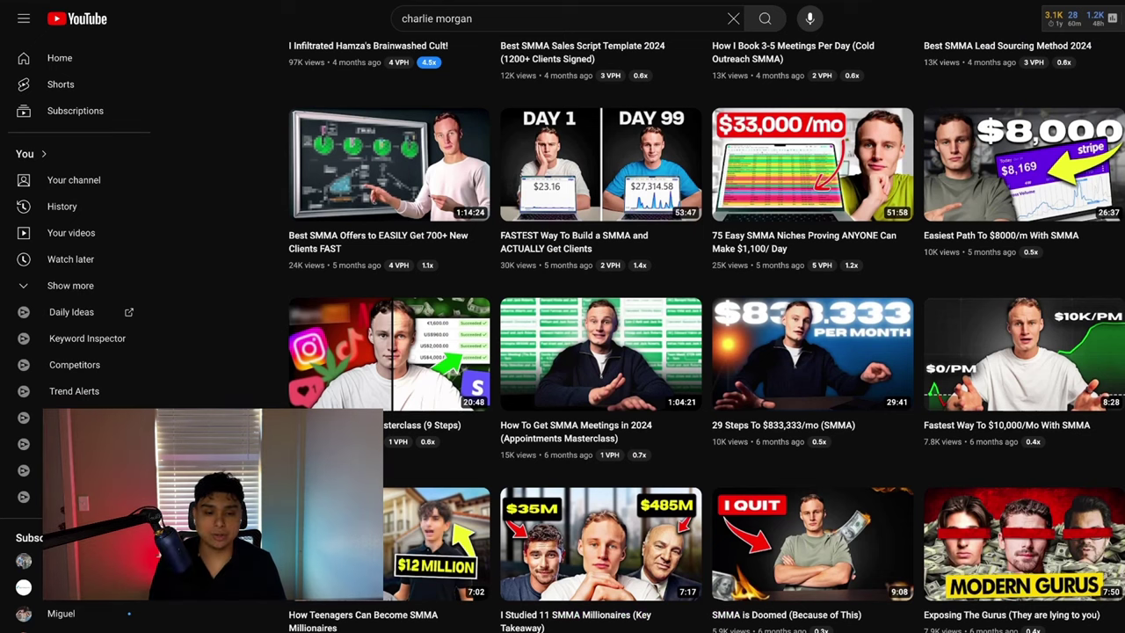
# Step: Switch to the YouTube channel and look through its older SMMA videos and their view counts
pyautogui.scroll(-3, 645, 281)
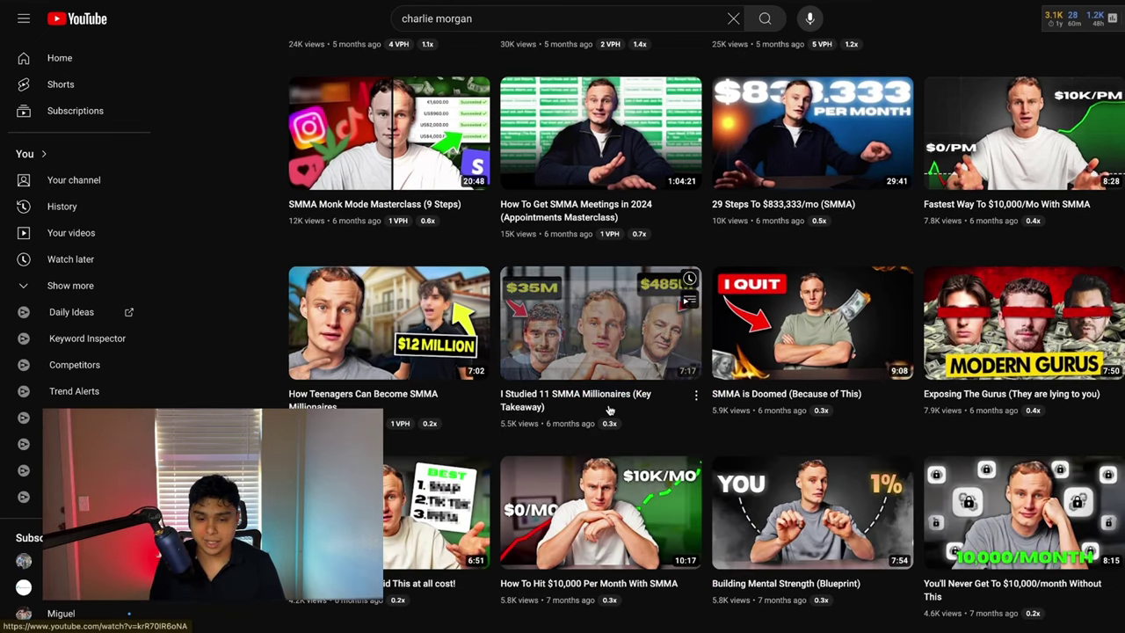
pyautogui.scroll(-1, 644, 290)
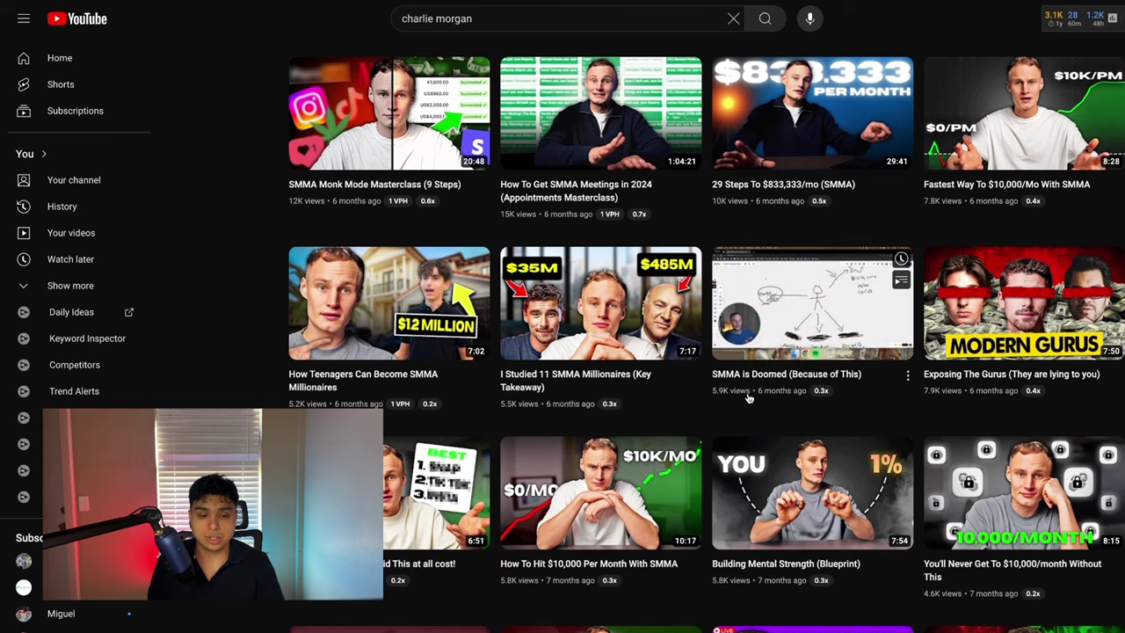
pyautogui.scroll(-3, 458, 458)
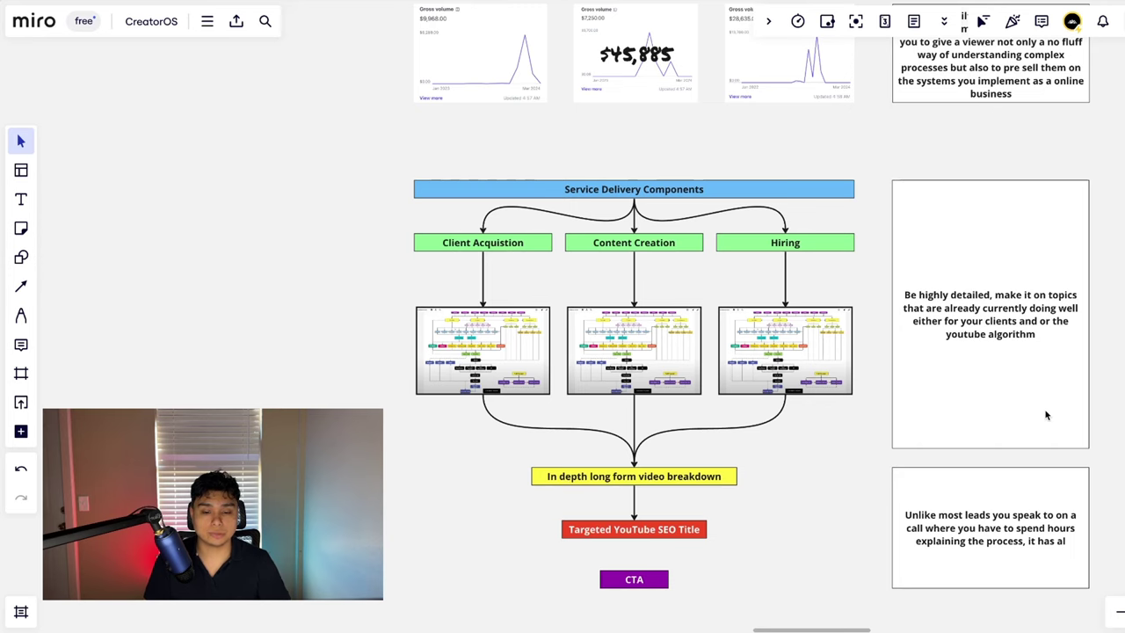
# Step: Return to the Miro board and review the Client Acquistion and Content Creation boxes and the "Be highly detailed" note
pyautogui.scroll(-1, 788, 463)
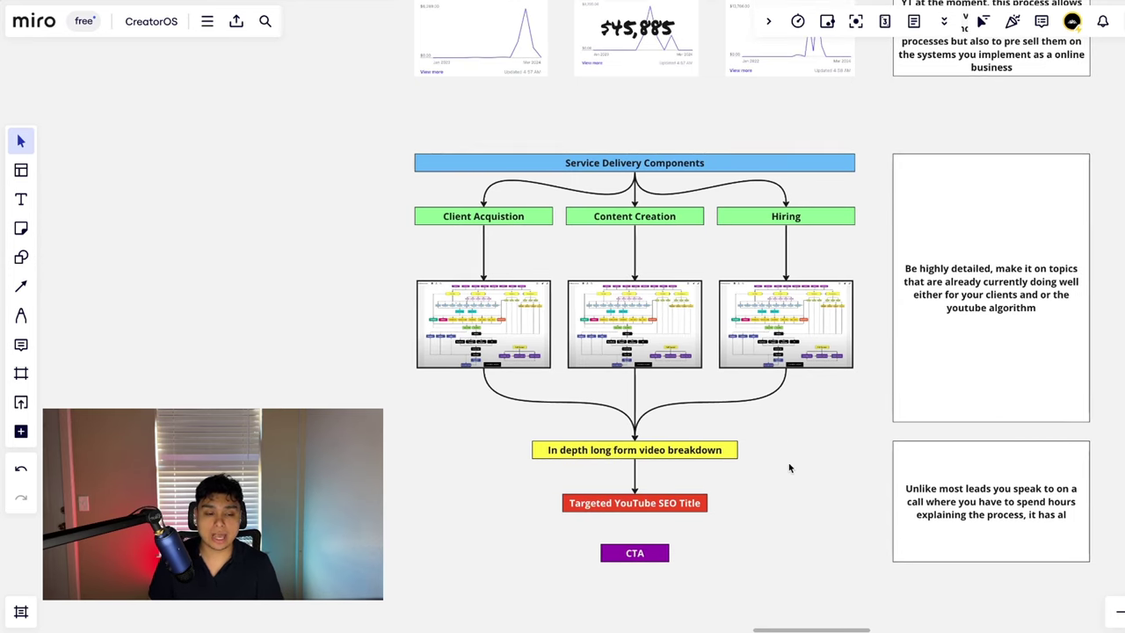
pyautogui.scroll(-1, 788, 463)
pyautogui.scroll(-1, 788, 466)
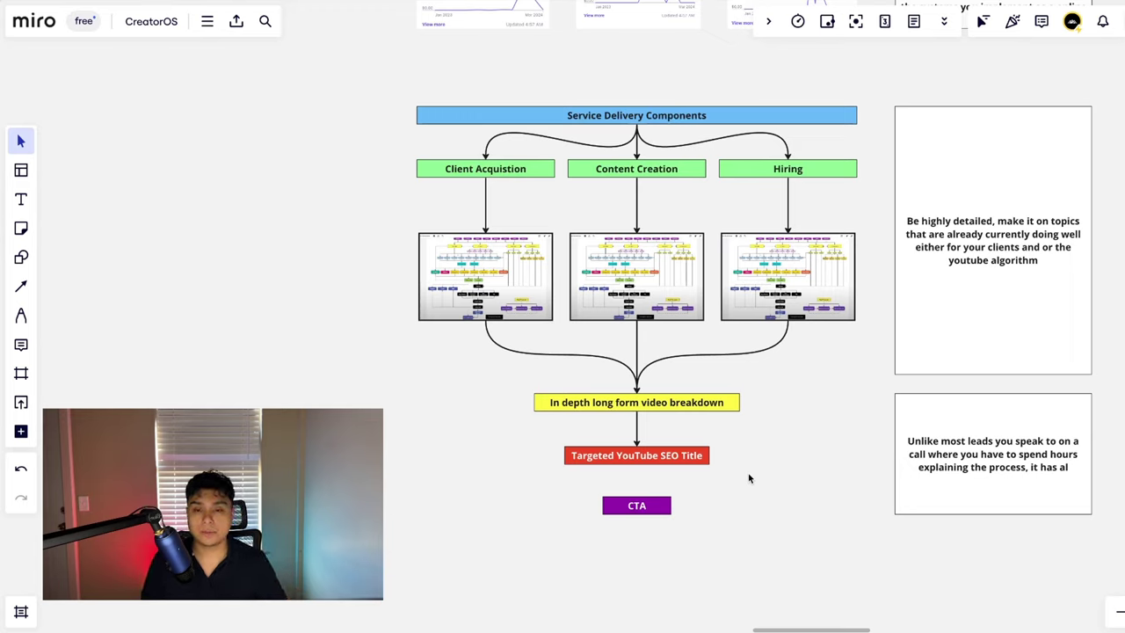
pyautogui.click(505, 172)
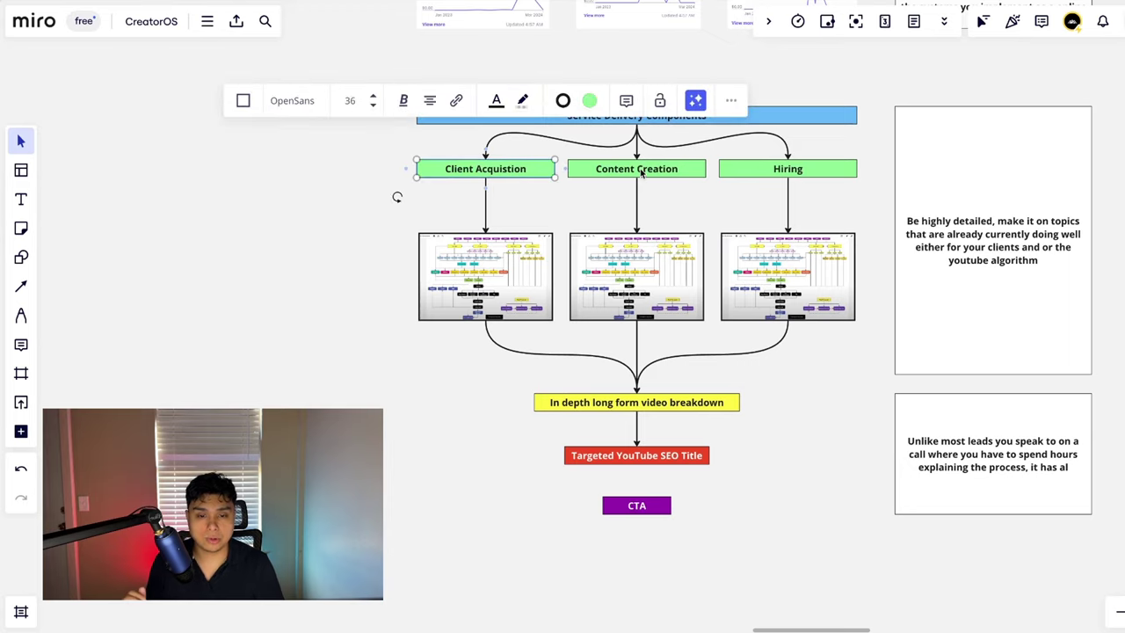
pyautogui.click(640, 174)
pyautogui.click(338, 329)
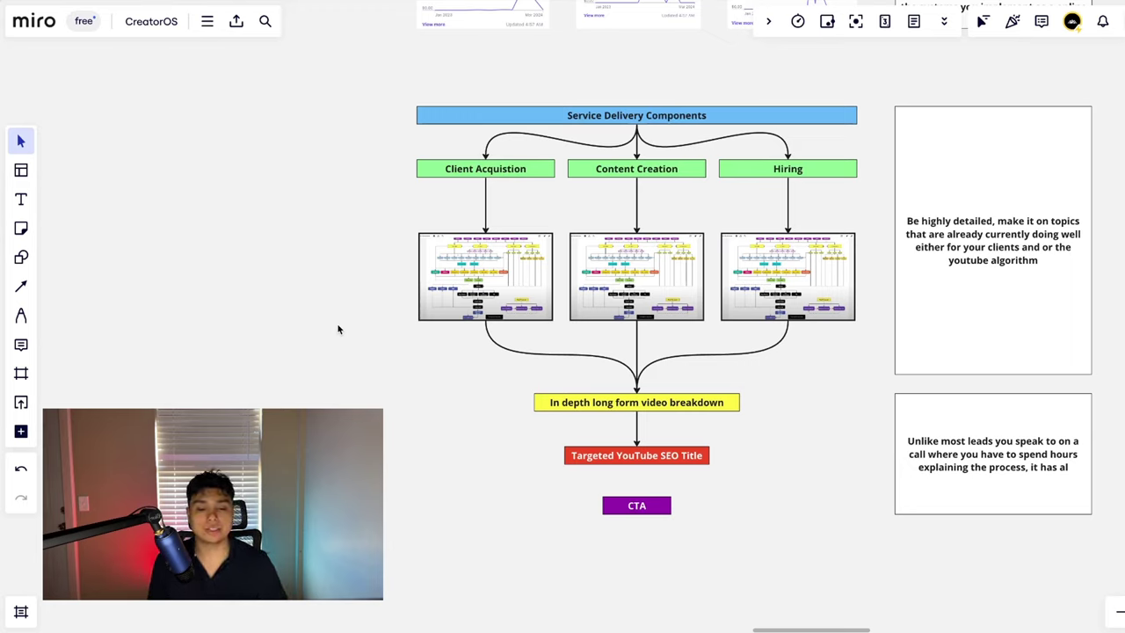
pyautogui.click(1043, 261)
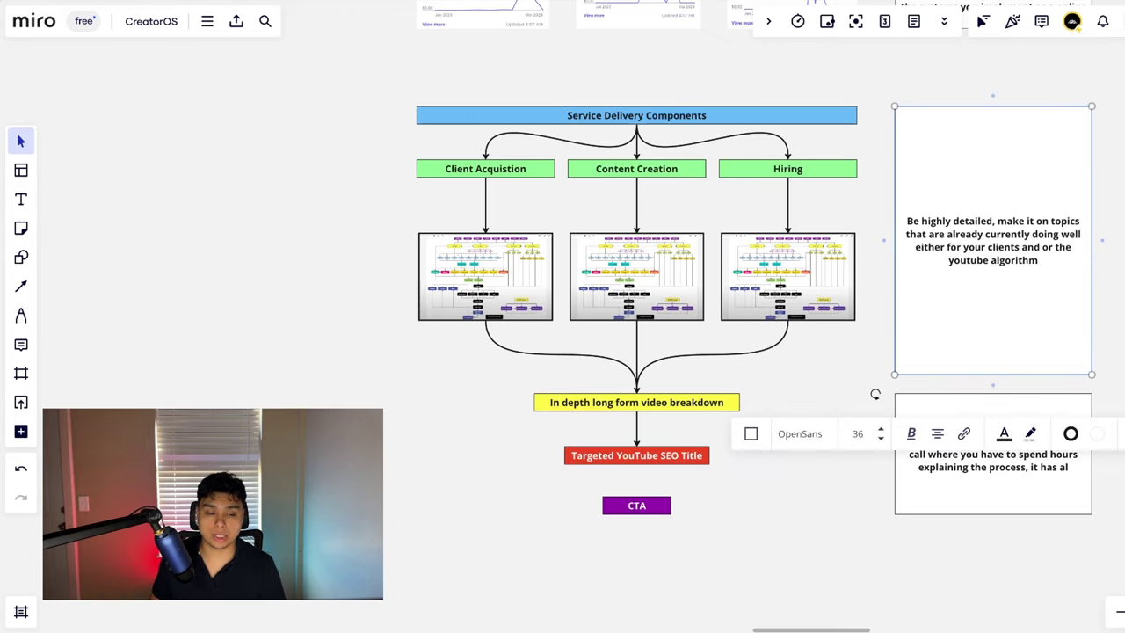
pyautogui.click(876, 395)
# Step: Connect the Targeted YouTube SEO Title box to the CTA box with a downward arrow
pyautogui.click(650, 455)
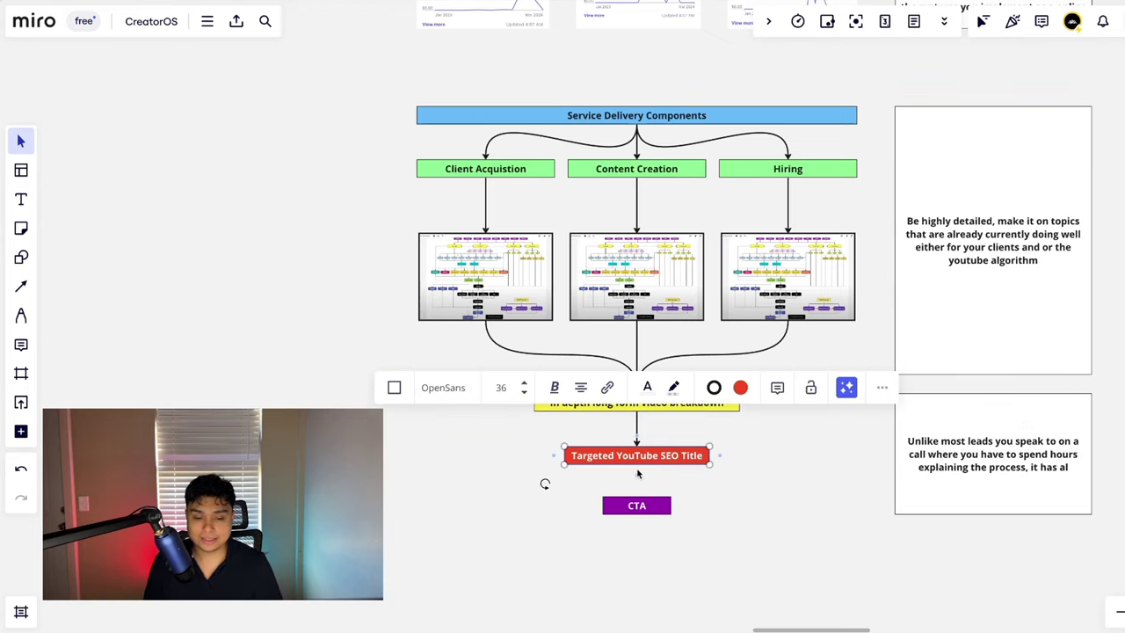
pyautogui.press('Escape')
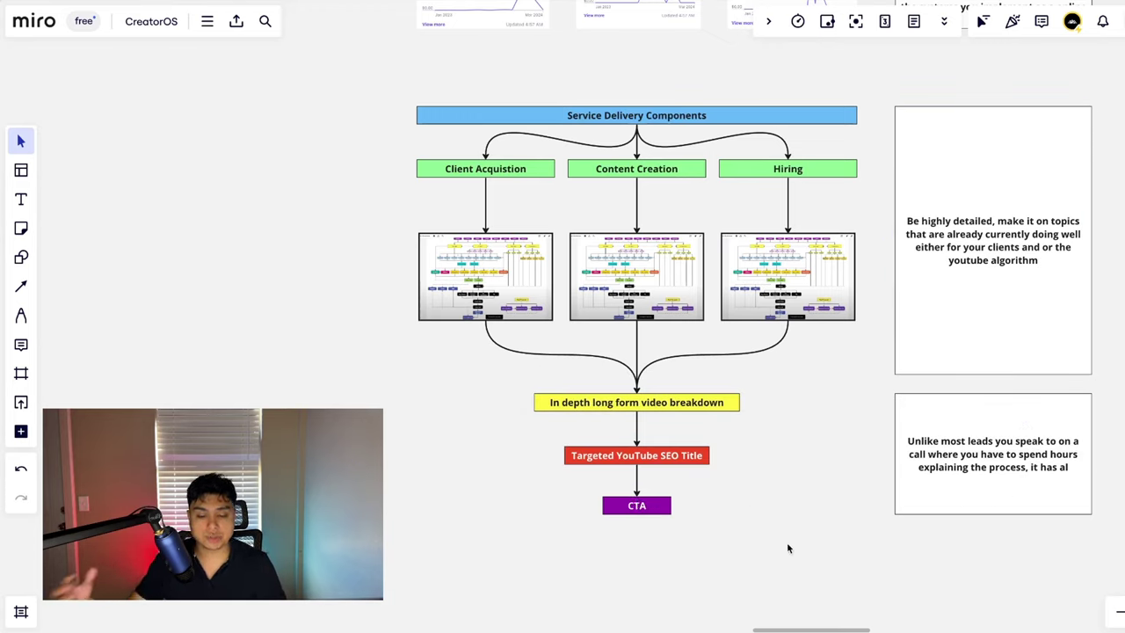
pyautogui.scroll(1, 789, 549)
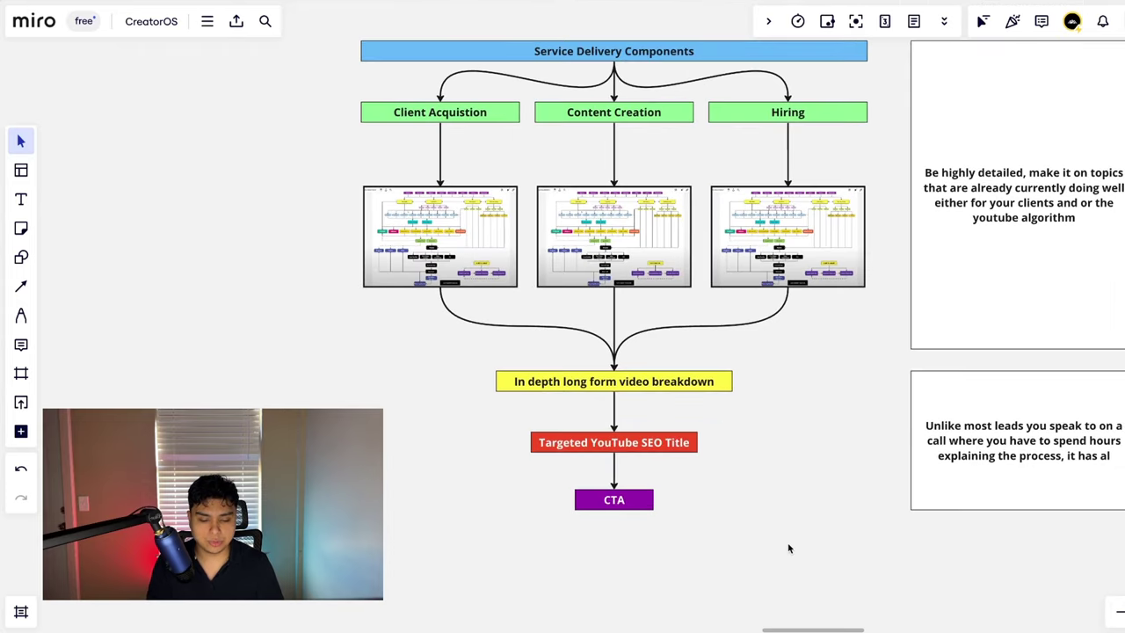
pyautogui.hscroll(2, 788, 548)
pyautogui.scroll(2, 788, 548)
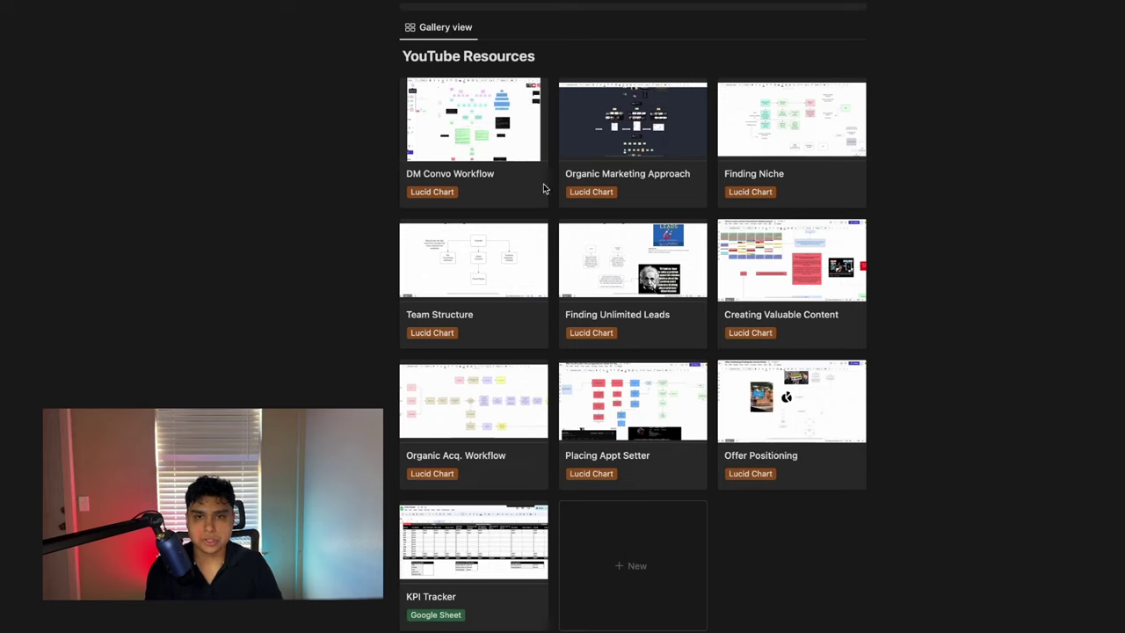
# Step: Switch to the YouTube Resources gallery page and look through its Lucid Chart and Google Sheet cards
pyautogui.scroll(-1, 691, 225)
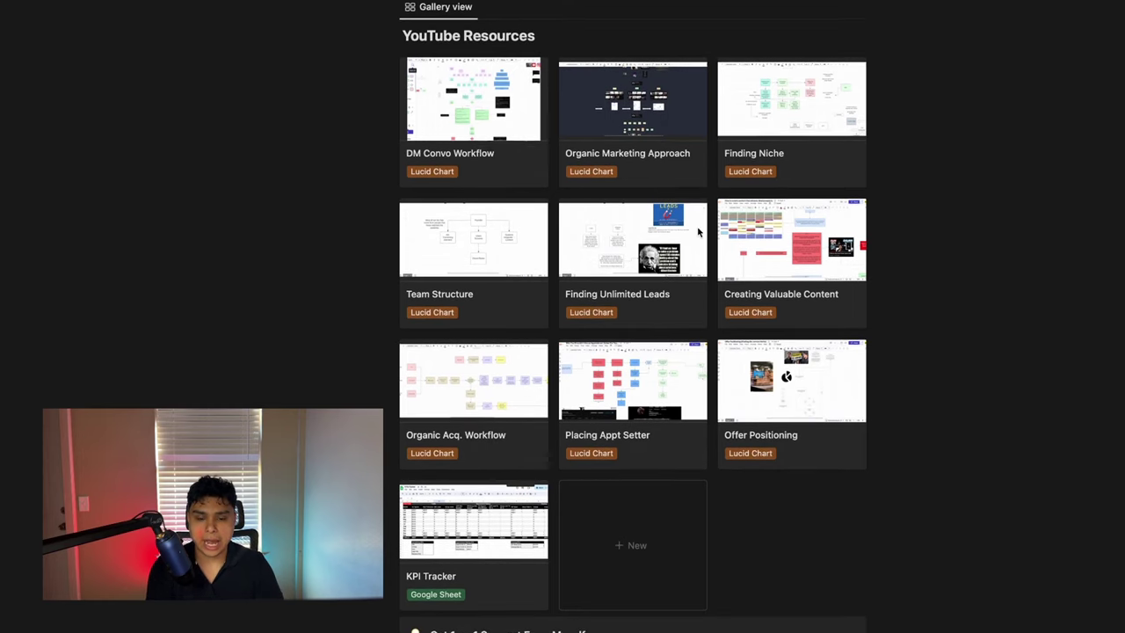
pyautogui.scroll(1, 697, 226)
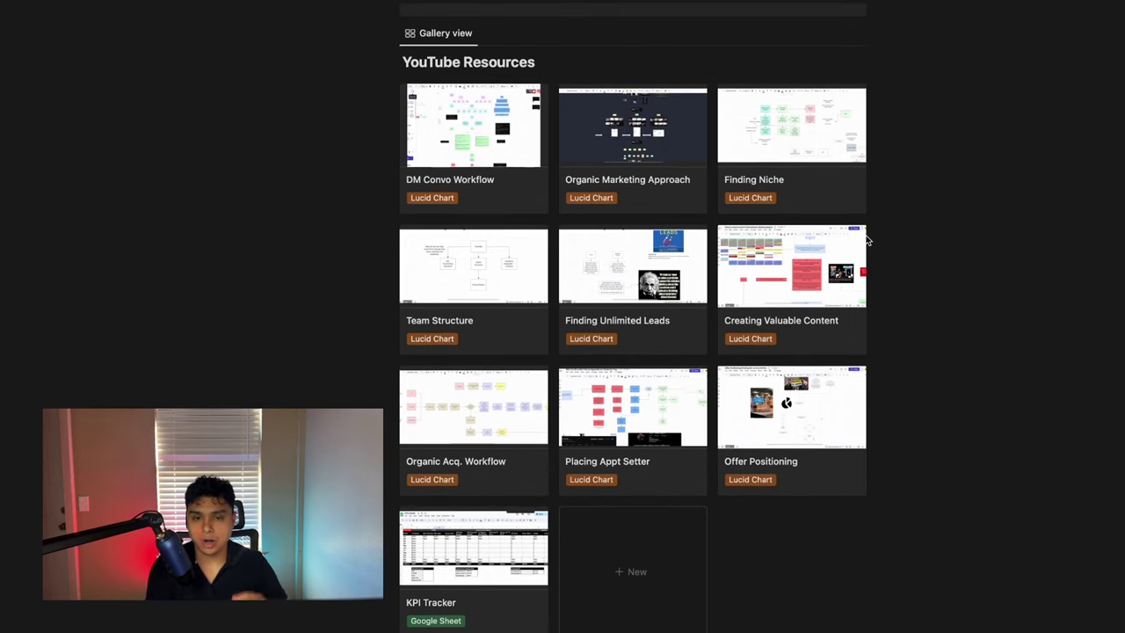